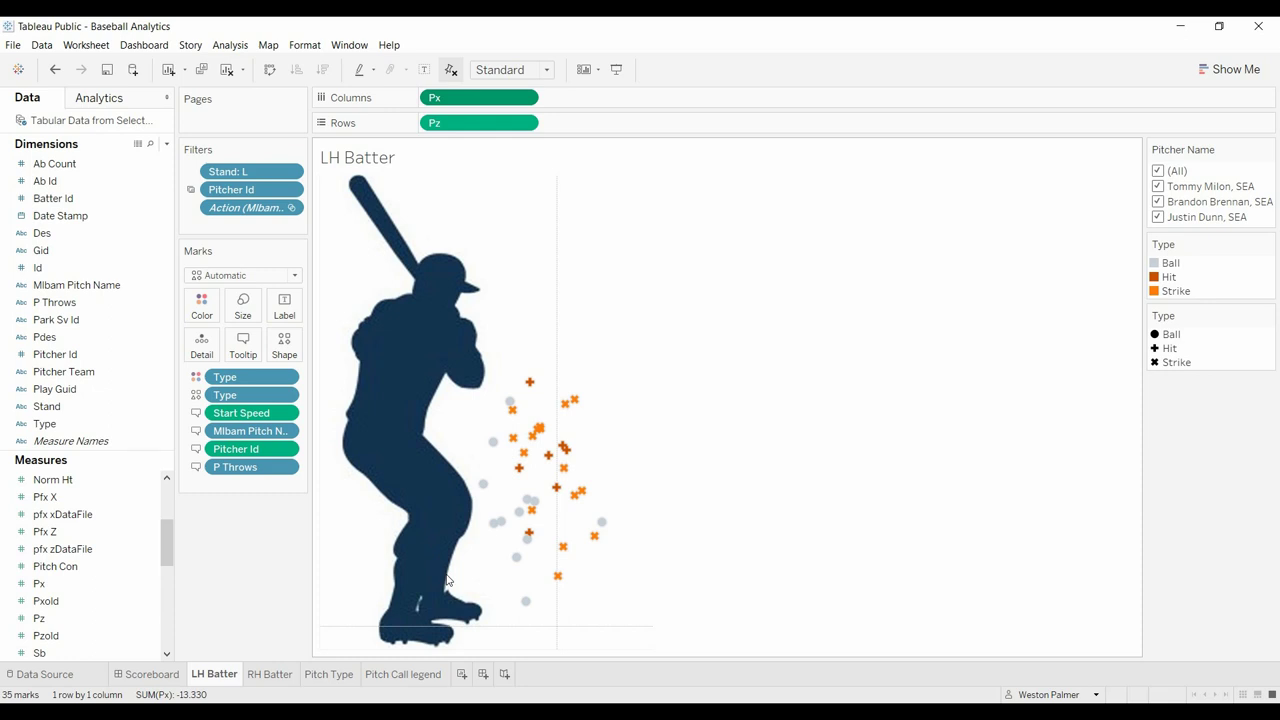
Create blank Sheet 5 and go to Background Images for the selected-game baseball data source.
{"action": "left_click", "coordinate": [462, 674]}
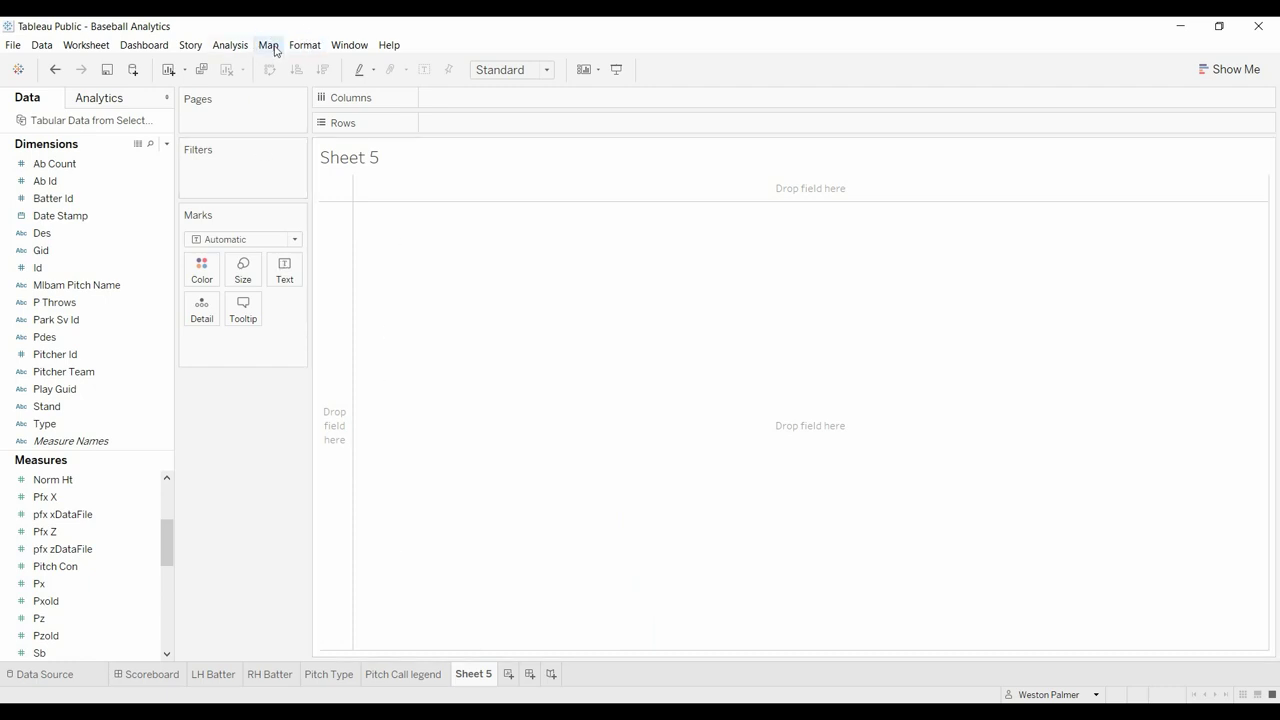
{"action": "left_click", "coordinate": [270, 46]}
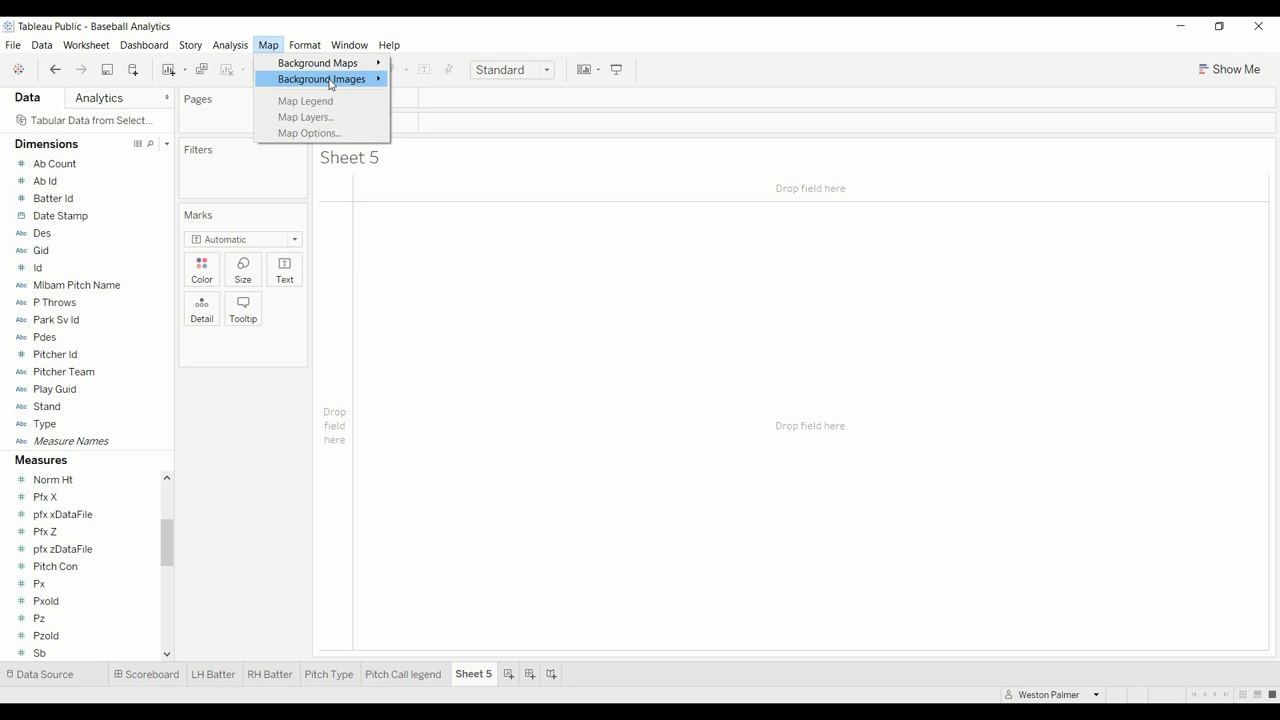
{"action": "mouse_move", "coordinate": [330, 84]}
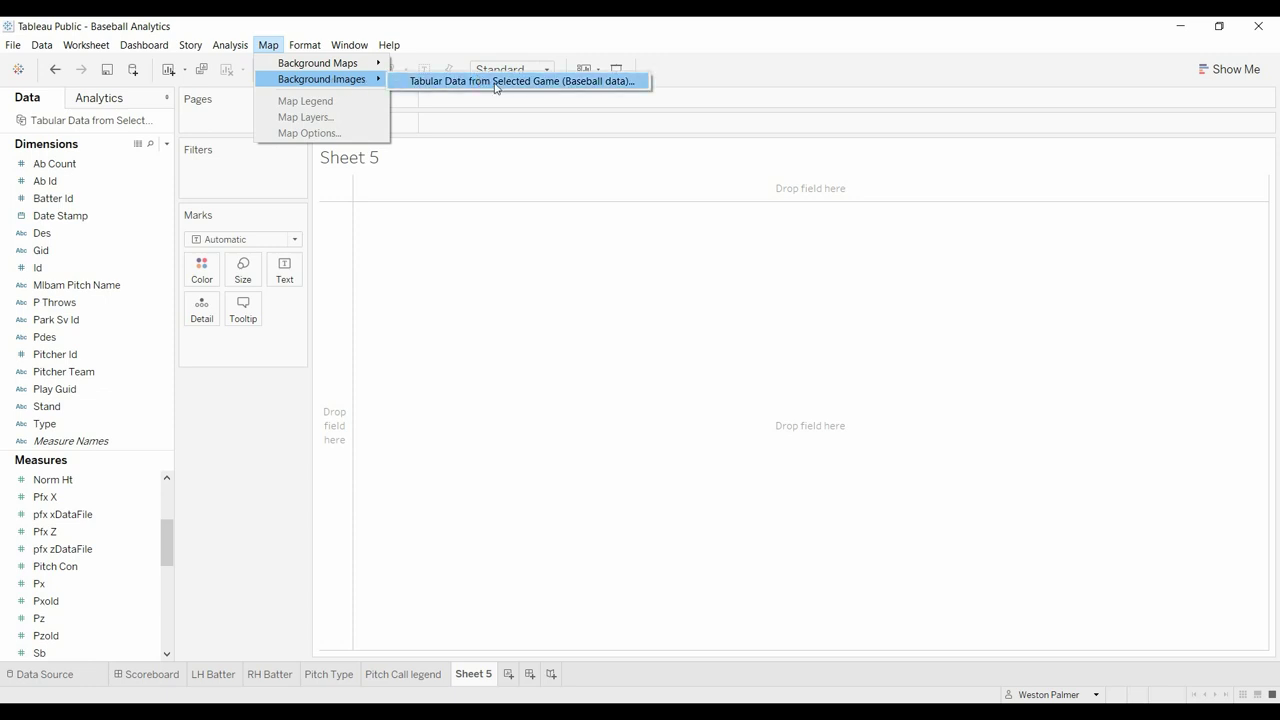
Uncheck both existing Batter Silhouette background images and start adding a new image.
{"action": "left_click", "coordinate": [582, 86]}
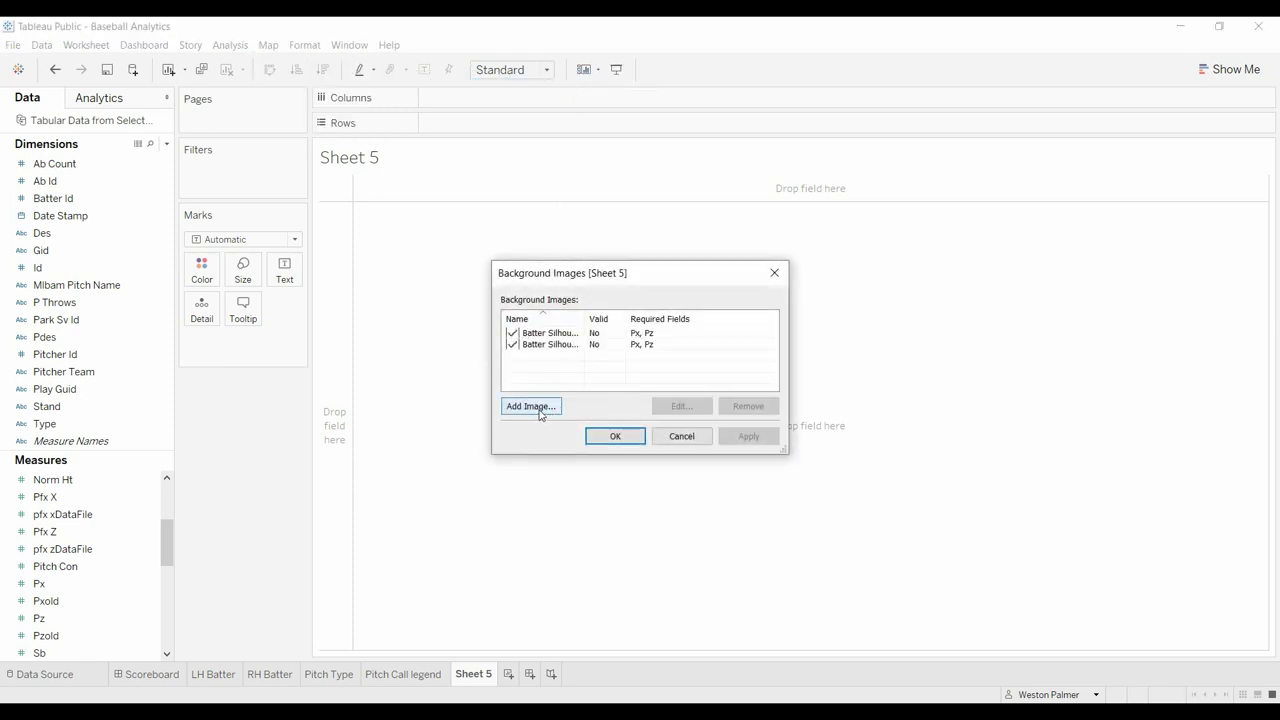
{"action": "left_click", "coordinate": [512, 333]}
{"action": "left_click", "coordinate": [511, 344]}
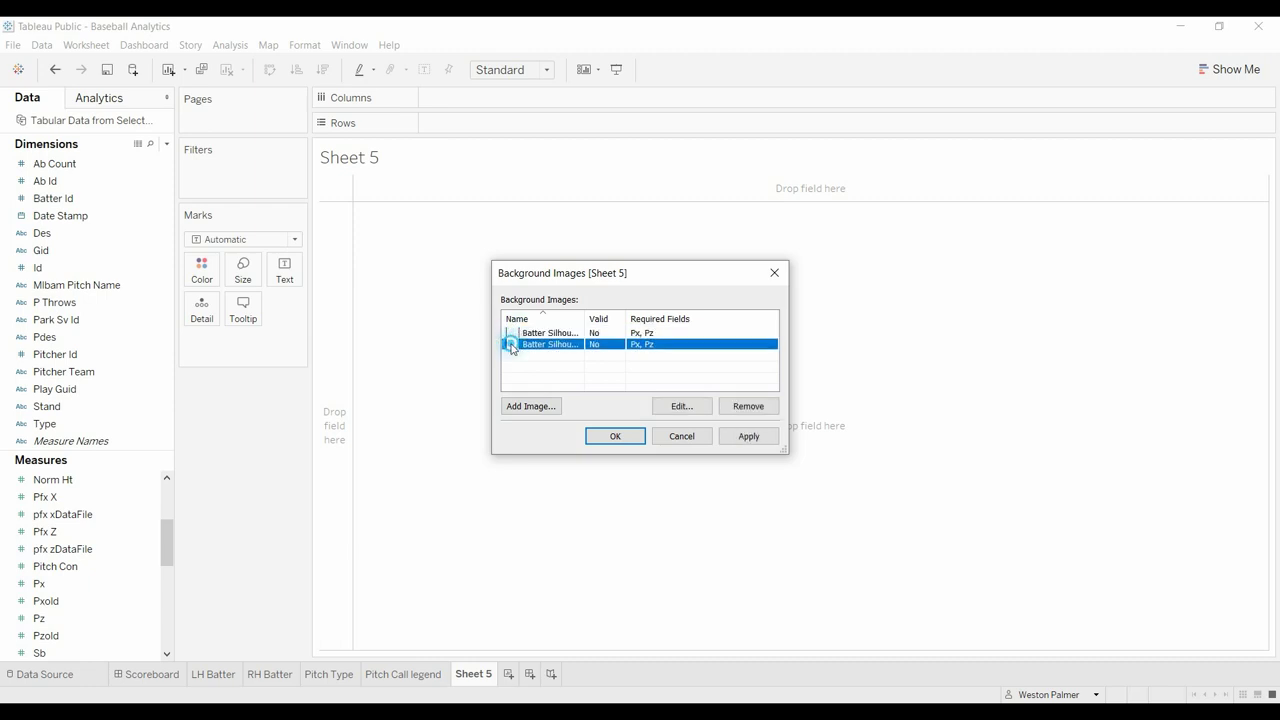
{"action": "left_click", "coordinate": [538, 410]}
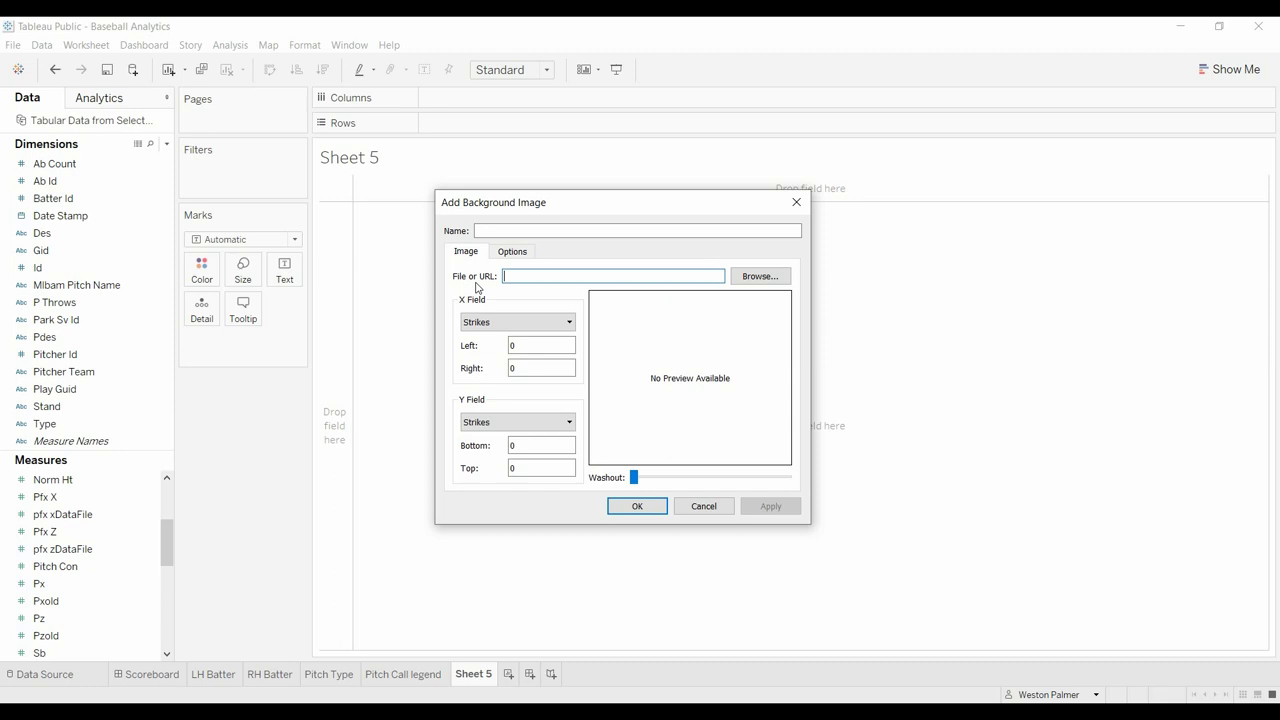
Load the 'Batter Silhouette - LH' file from Mapsources as image 'Batter Silhouette - LH1'.
{"action": "left_click", "coordinate": [765, 280]}
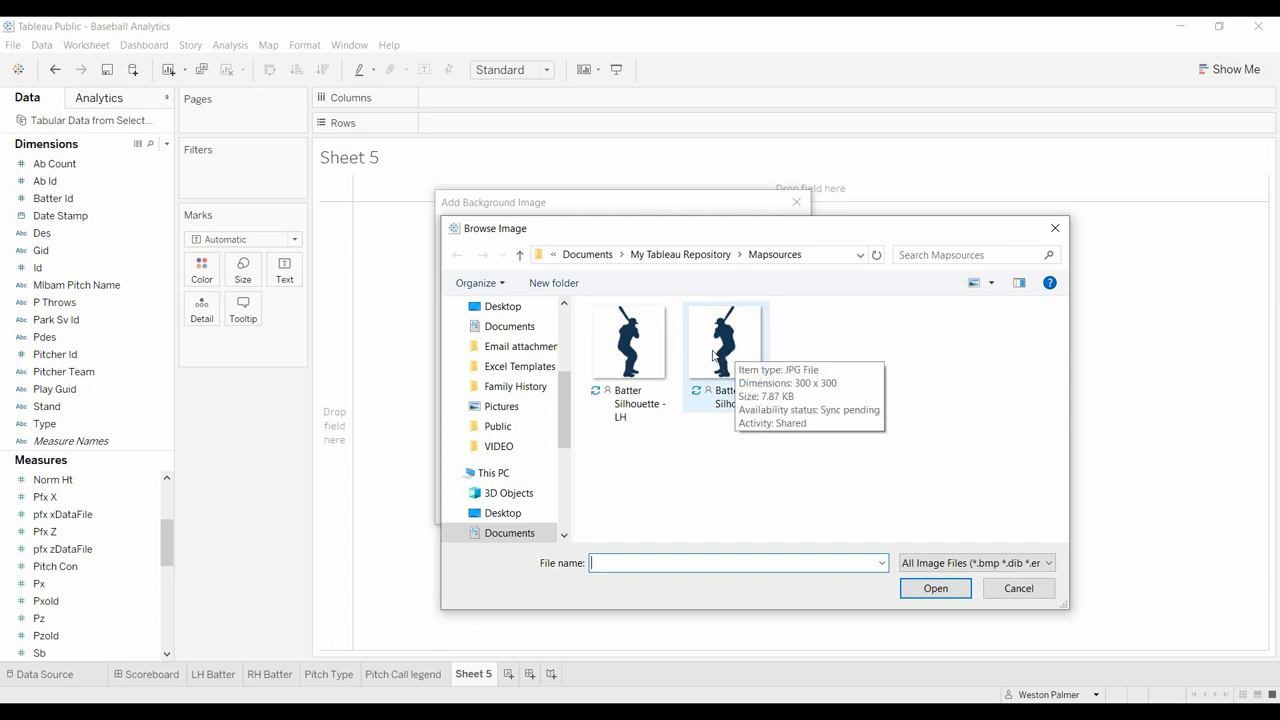
{"action": "left_click", "coordinate": [628, 345]}
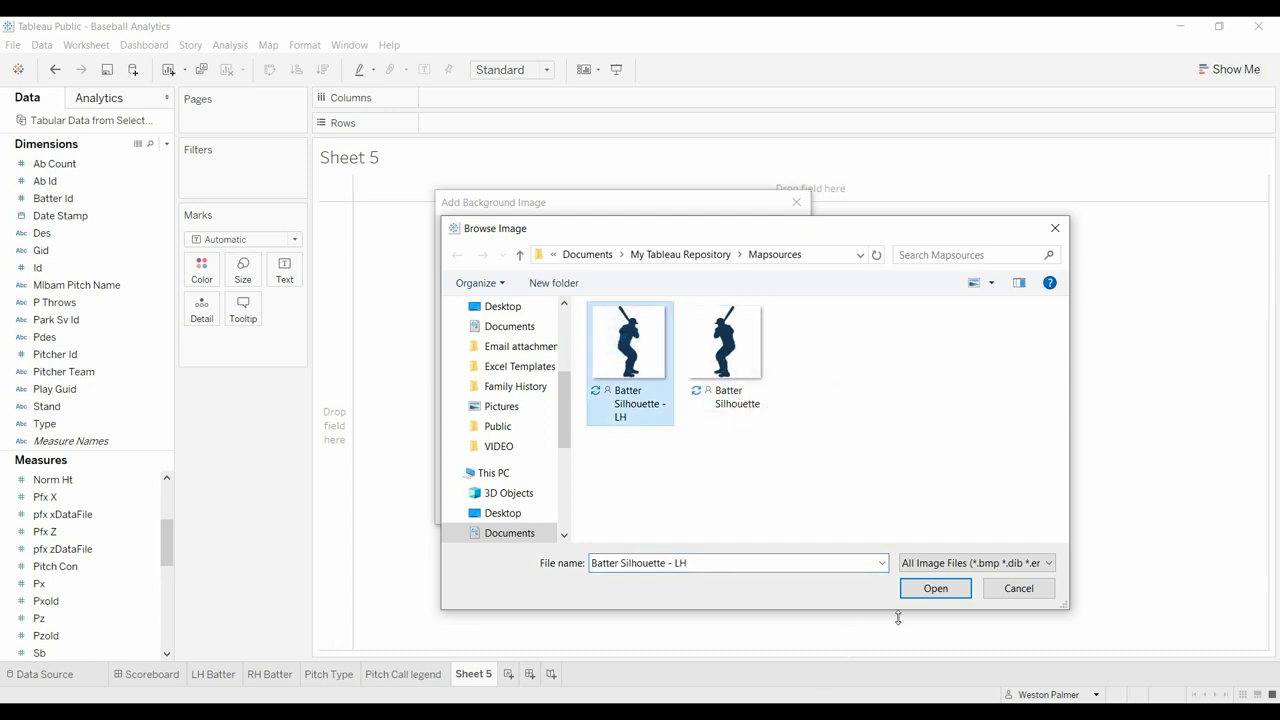
{"action": "left_click", "coordinate": [933, 589]}
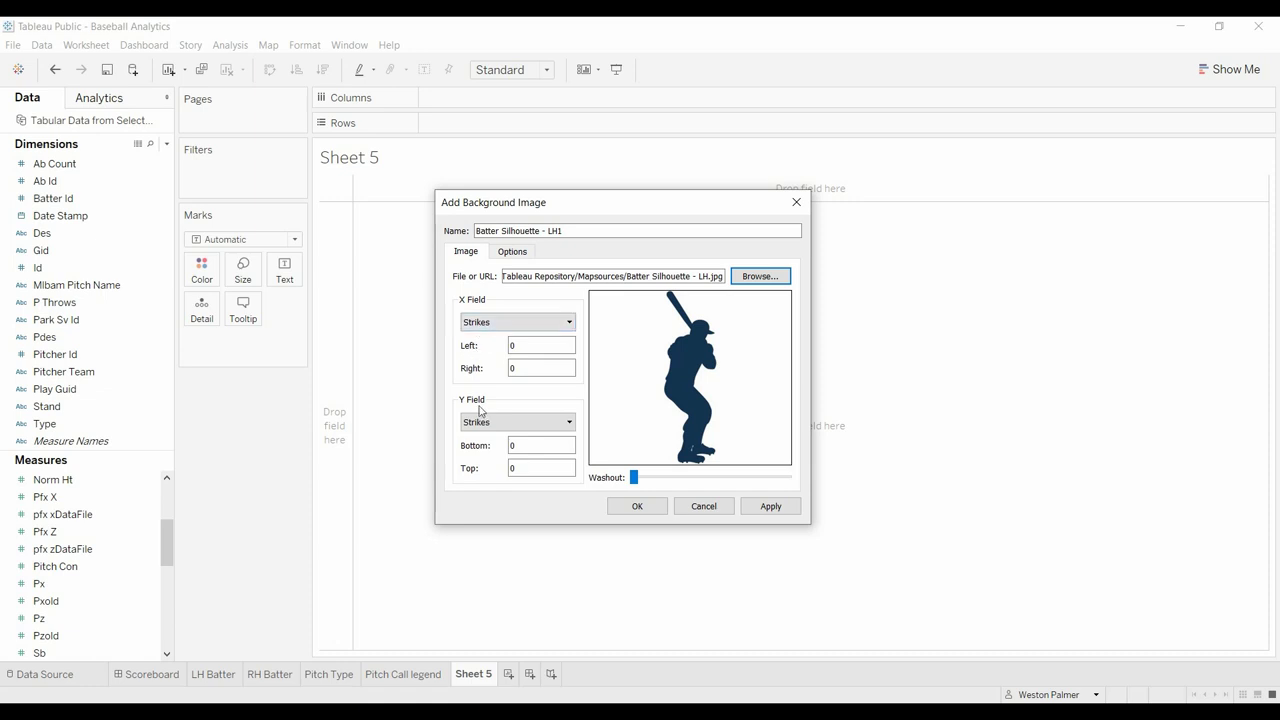
Map the background image's X field to Px and Y field to Pz.
{"action": "left_click", "coordinate": [570, 322]}
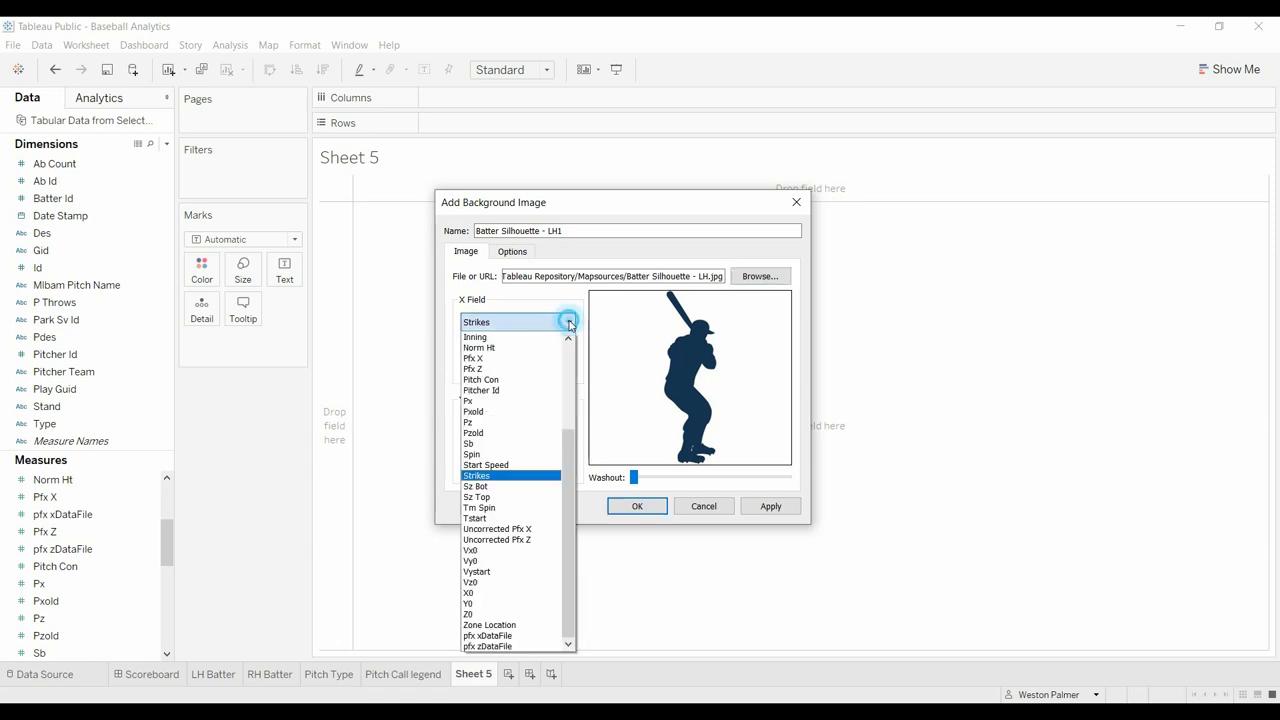
{"action": "left_click", "coordinate": [541, 401]}
{"action": "left_click", "coordinate": [570, 422]}
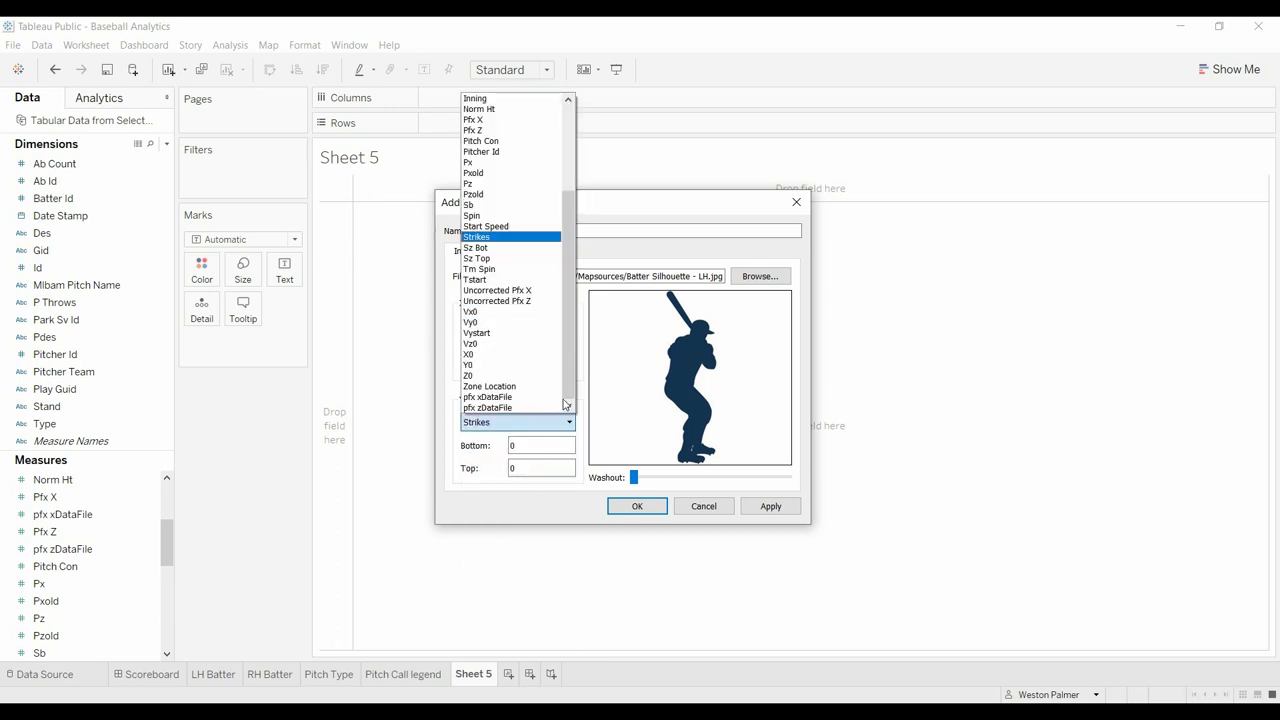
{"action": "left_click", "coordinate": [537, 184]}
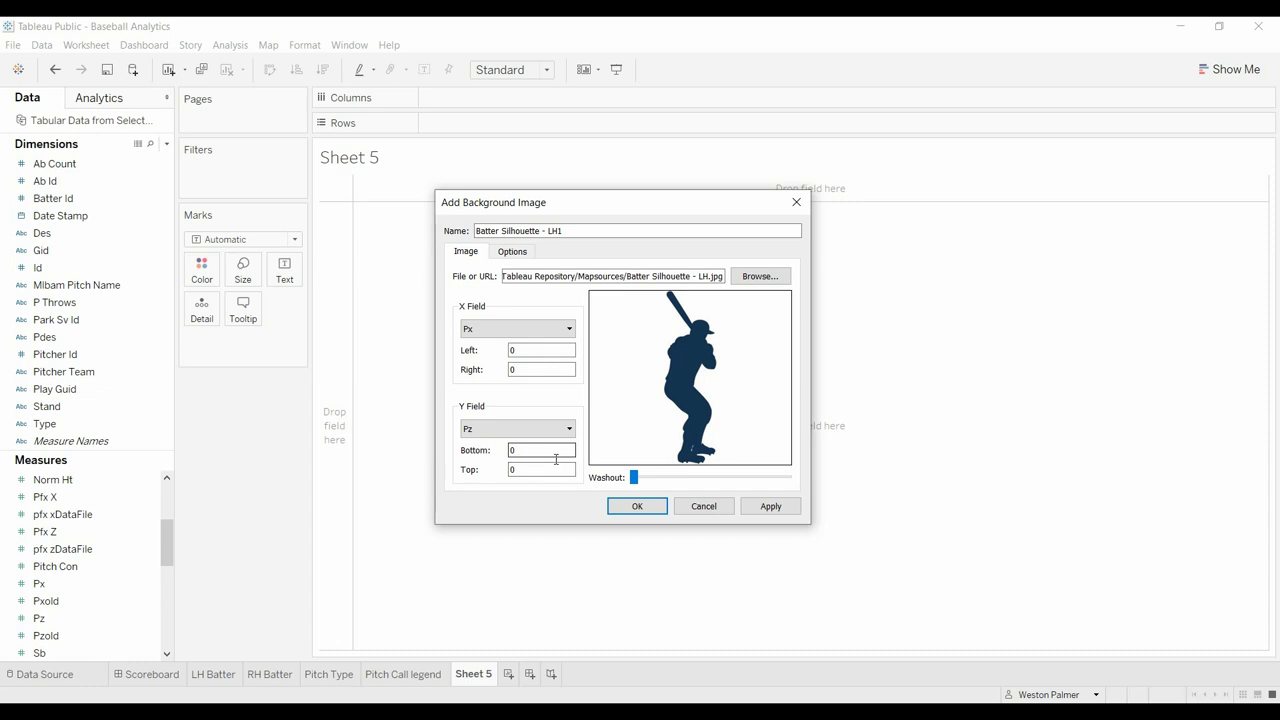
Set image extents Left -1, Right 1, Bottom -1, Top 1, then apply and confirm.
{"action": "double_click", "coordinate": [529, 351]}
{"action": "type", "text": "-1"}
{"action": "left_click", "coordinate": [531, 372]}
{"action": "type", "text": "1"}
{"action": "double_click", "coordinate": [531, 451]}
{"action": "type", "text": "-1"}
{"action": "double_click", "coordinate": [533, 470]}
{"action": "type", "text": "1"}
{"action": "left_click_drag", "start_coordinate": [614, 210], "coordinate": [855, 197]}
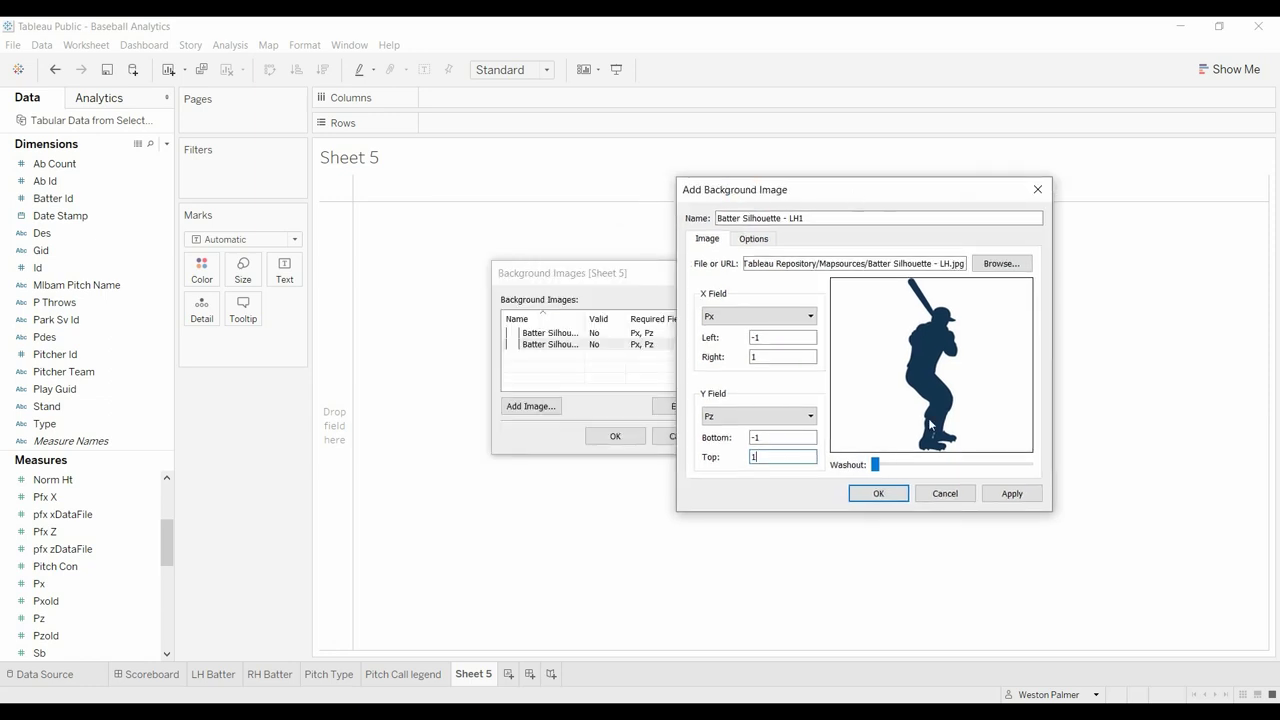
{"action": "left_click", "coordinate": [1010, 494]}
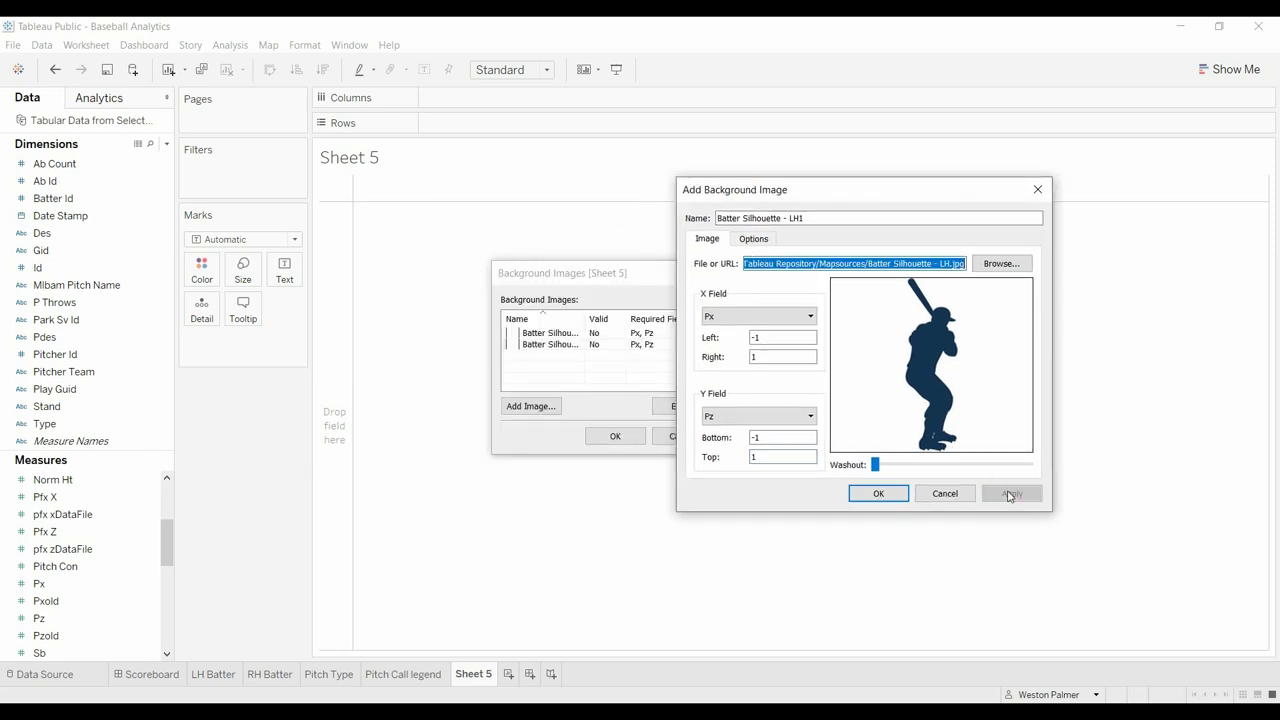
{"action": "left_click", "coordinate": [880, 493]}
Place Px on Columns and Pz on Rows on Sheet 5.
{"action": "left_click", "coordinate": [612, 437]}
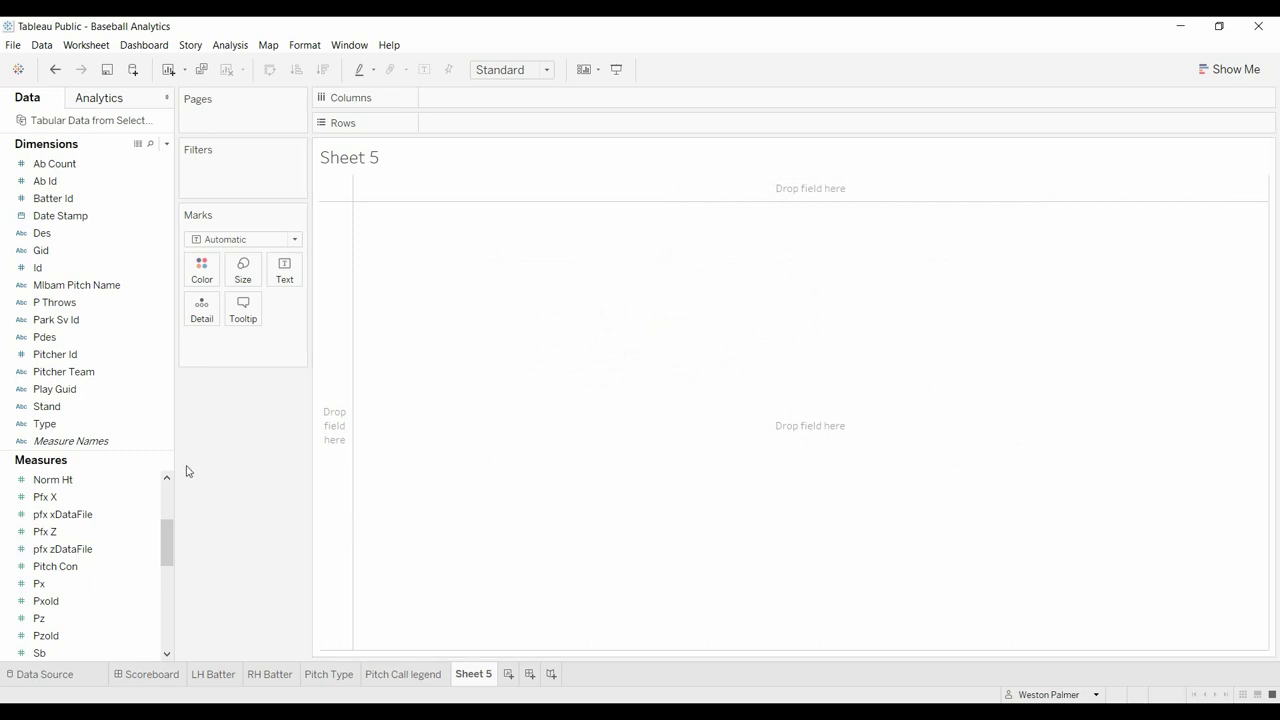
{"action": "left_click", "coordinate": [63, 588]}
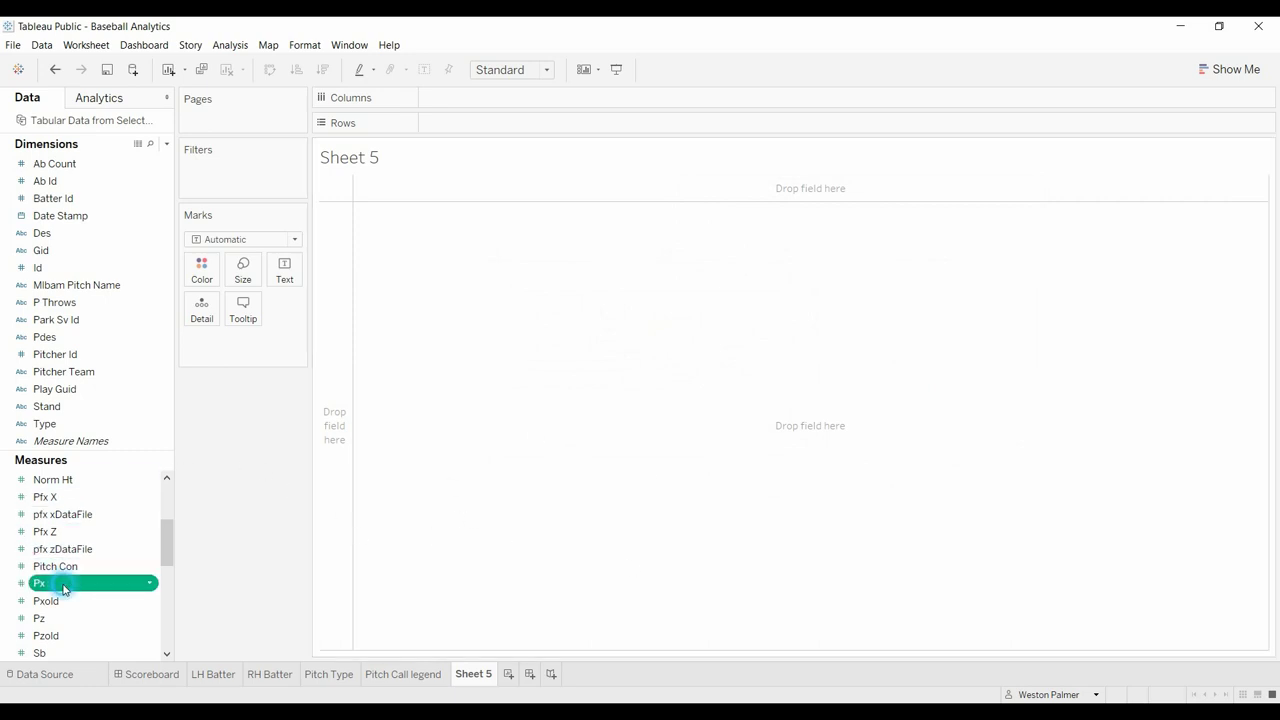
{"action": "mouse_move", "coordinate": [63, 588]}
{"action": "left_mouse_down"}
{"action": "mouse_move", "coordinate": [205, 300]}
{"action": "mouse_move", "coordinate": [378, 134]}
{"action": "mouse_move", "coordinate": [453, 110]}
{"action": "left_mouse_up"}
{"action": "mouse_move", "coordinate": [40, 618]}
{"action": "left_mouse_down"}
{"action": "mouse_move", "coordinate": [100, 590]}
{"action": "mouse_move", "coordinate": [472, 125]}
{"action": "mouse_move", "coordinate": [485, 131]}
{"action": "left_mouse_up"}
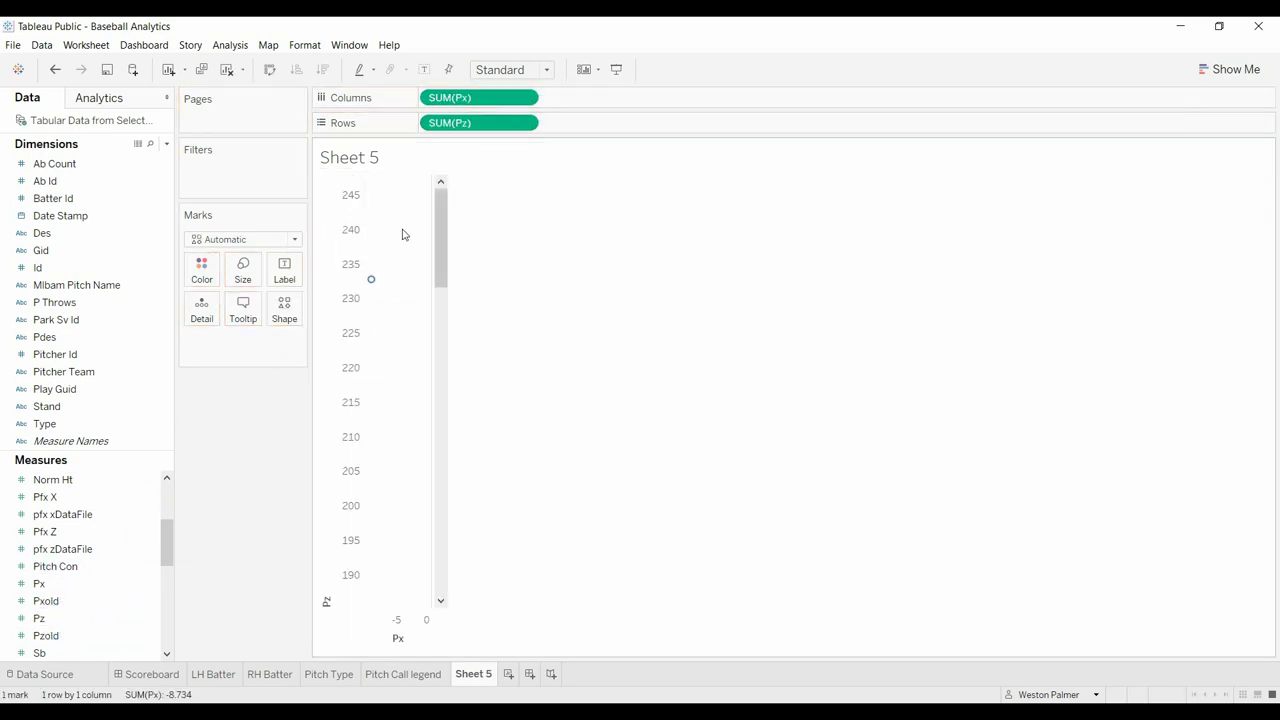
Turn off Aggregate Measures so all 116 pitches plot as individual points.
{"action": "mouse_move", "coordinate": [382, 289]}
{"action": "left_click", "coordinate": [235, 48]}
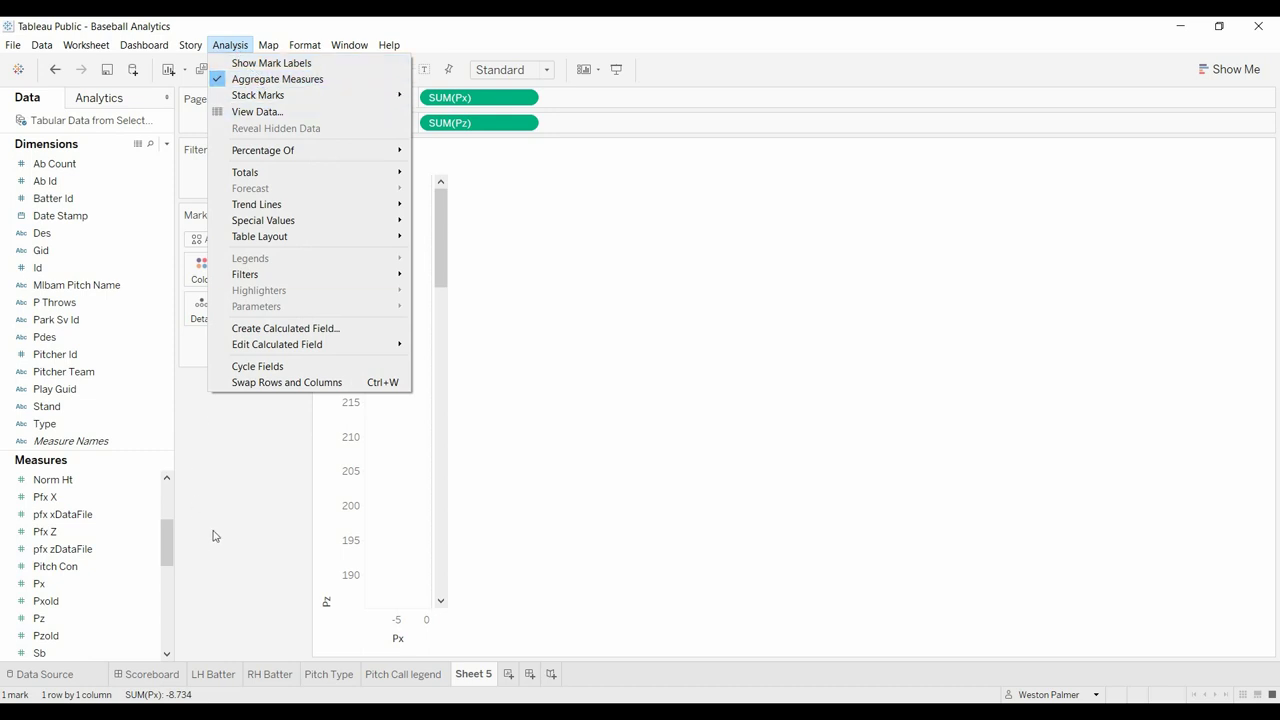
{"action": "left_click", "coordinate": [250, 79]}
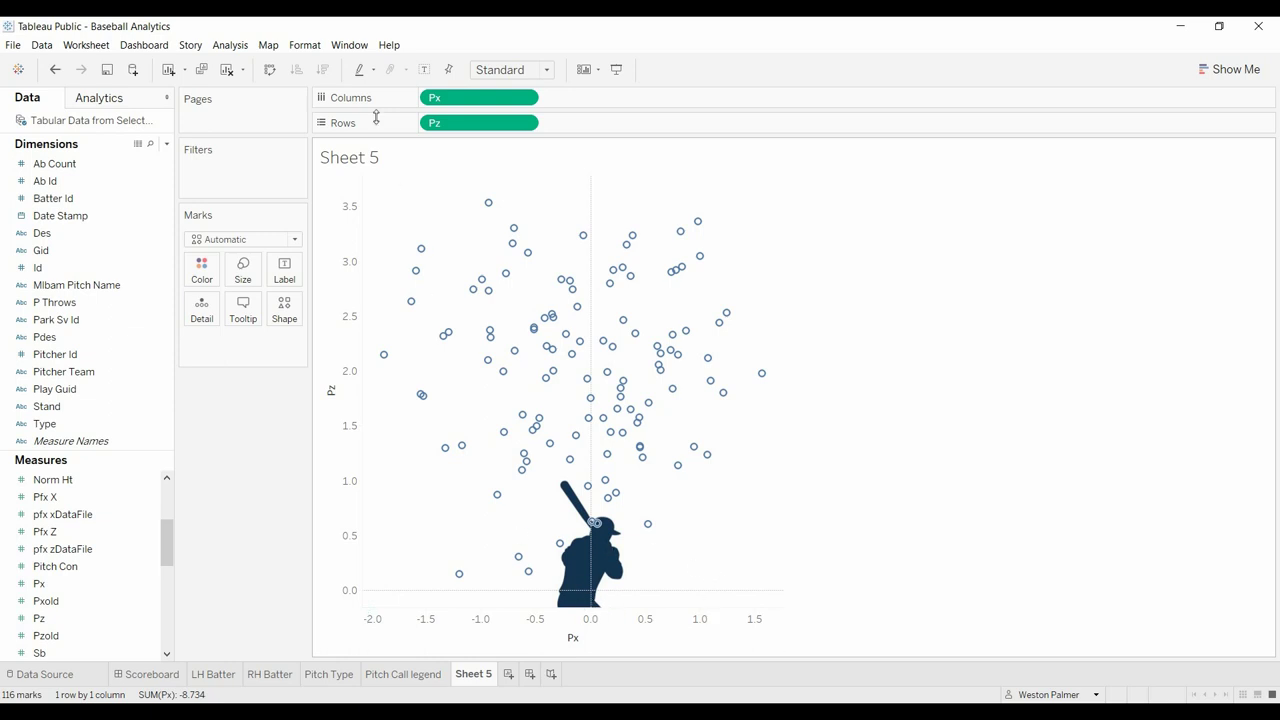
Turn on Always Show Entire Image for the LH1 silhouette image and apply it.
{"action": "left_click", "coordinate": [268, 45]}
{"action": "mouse_move", "coordinate": [323, 80]}
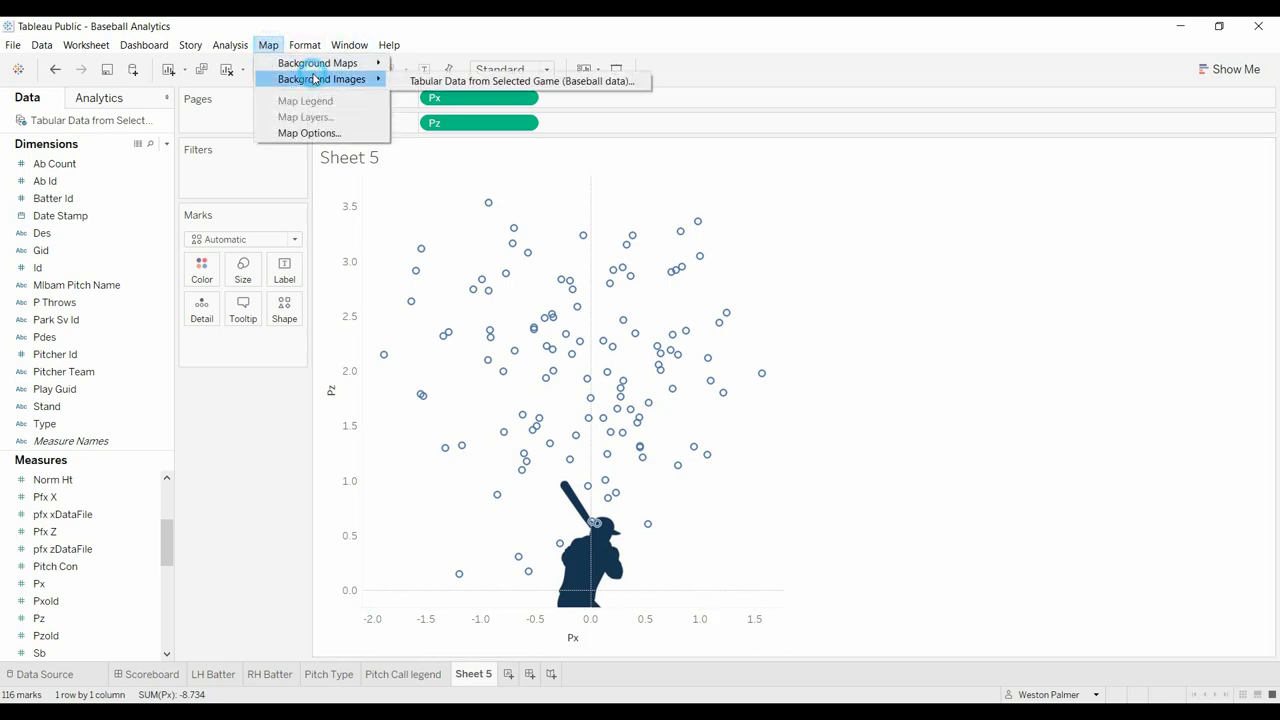
{"action": "left_click", "coordinate": [471, 82]}
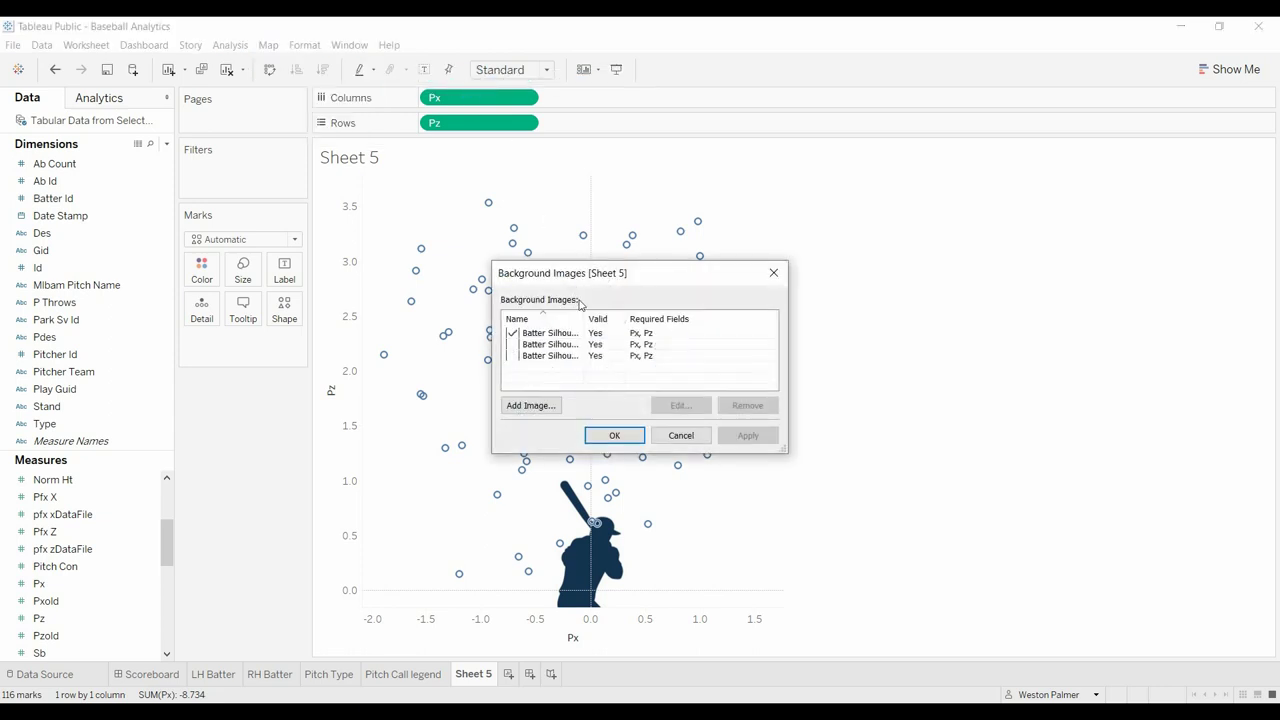
{"action": "left_click", "coordinate": [560, 333]}
{"action": "left_click", "coordinate": [684, 406]}
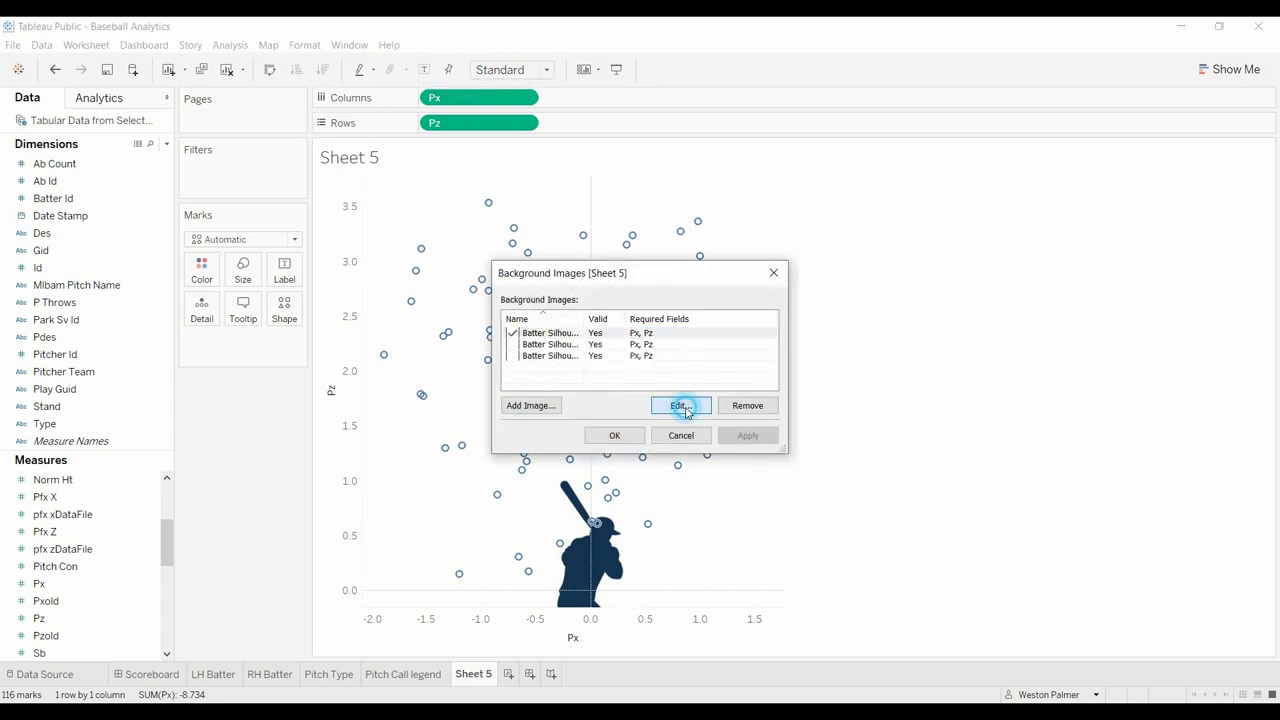
{"action": "left_click_drag", "start_coordinate": [680, 199], "coordinate": [1112, 215]}
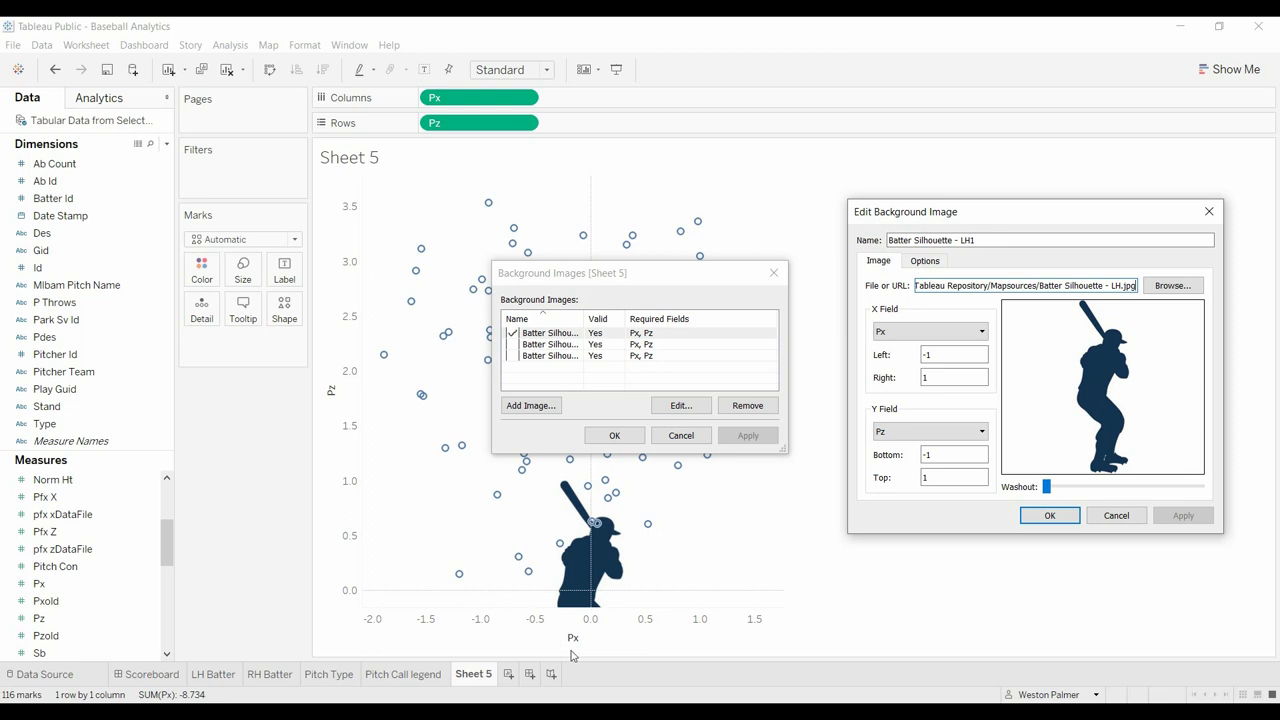
{"action": "left_click", "coordinate": [925, 261]}
{"action": "left_click", "coordinate": [878, 321]}
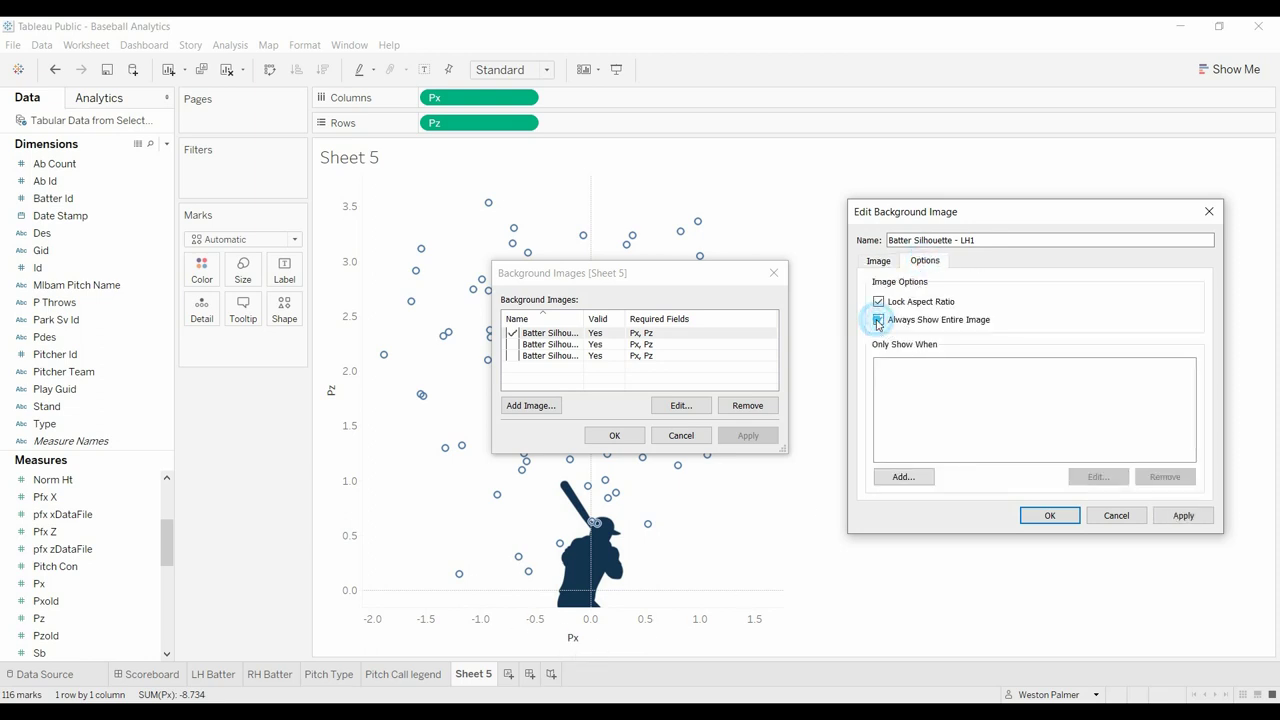
{"action": "left_click", "coordinate": [1192, 521]}
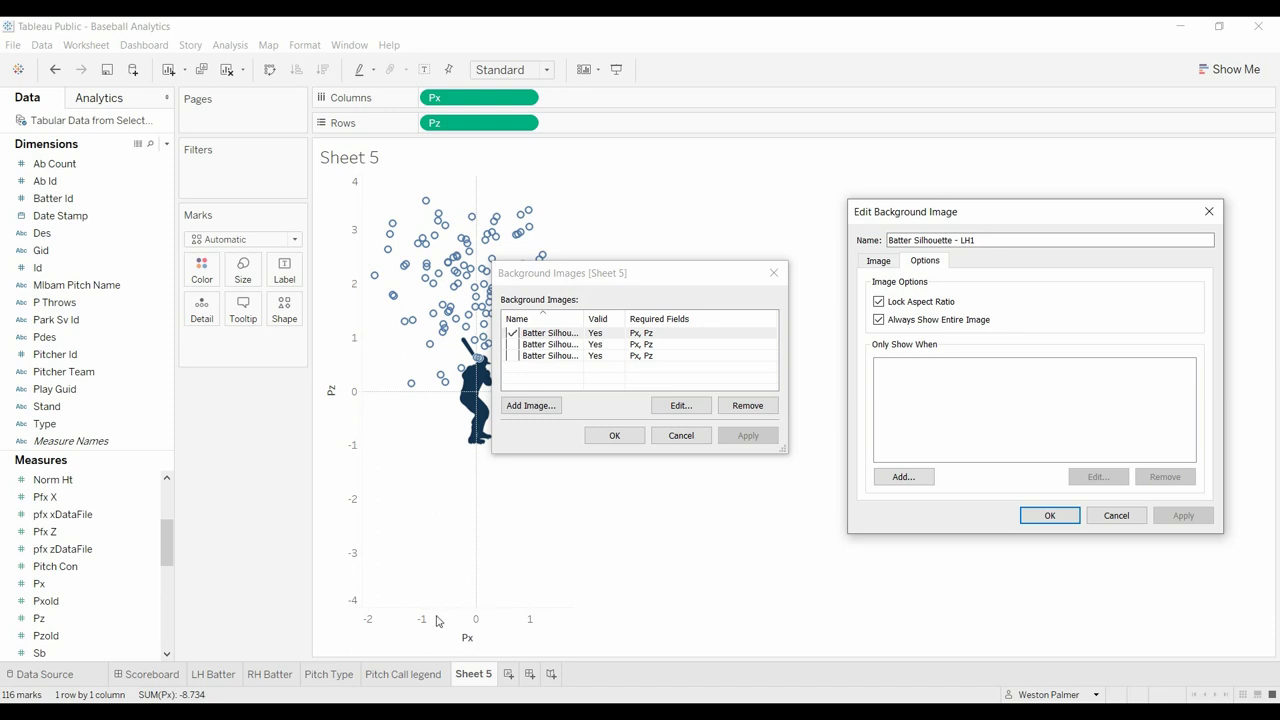
{"action": "left_click", "coordinate": [708, 272]}
Set the LH1 image extents to Left -2, Right 2, Bottom 0, Top 5.5 and apply.
{"action": "left_click", "coordinate": [1050, 515]}
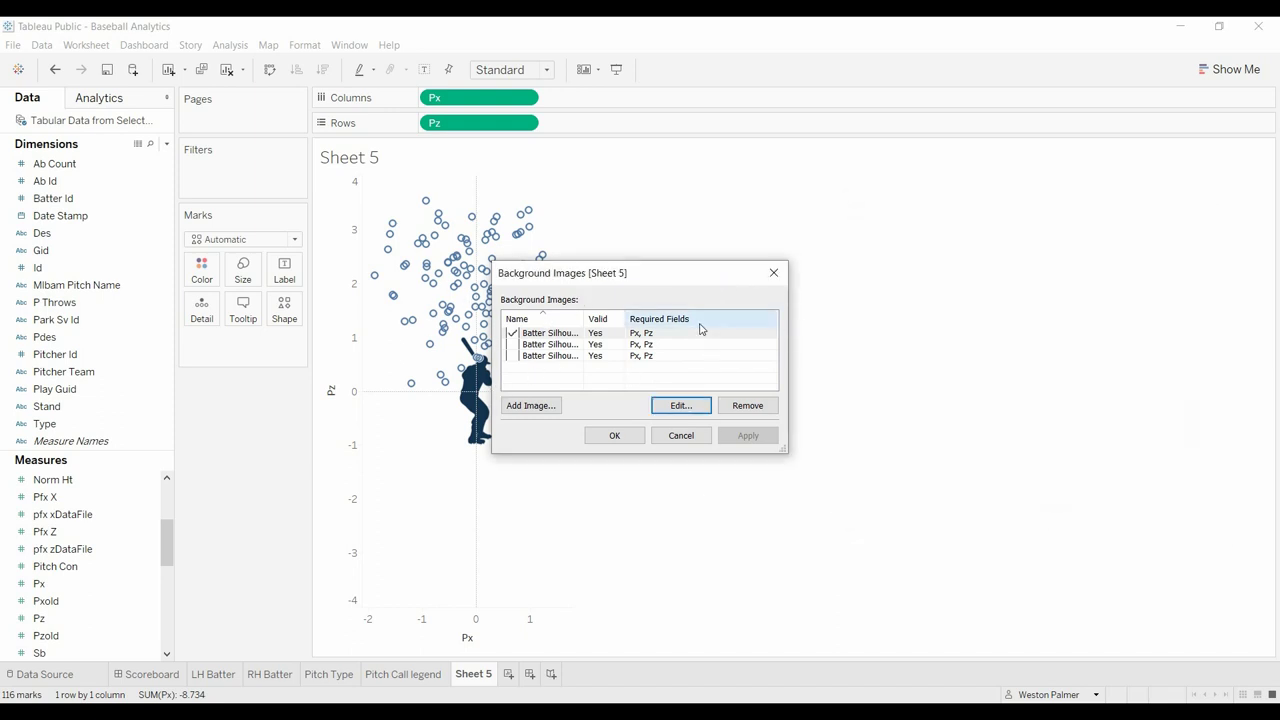
{"action": "left_click_drag", "start_coordinate": [649, 273], "coordinate": [1010, 214]}
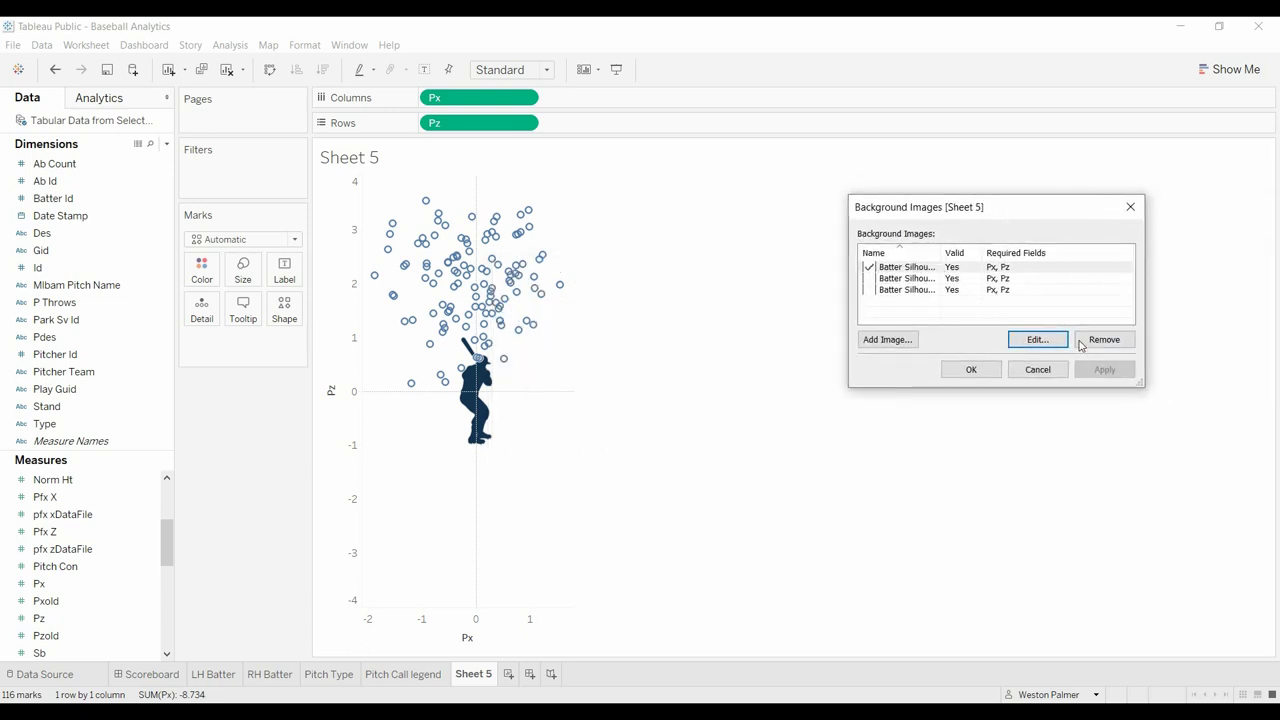
{"action": "left_click", "coordinate": [1033, 341]}
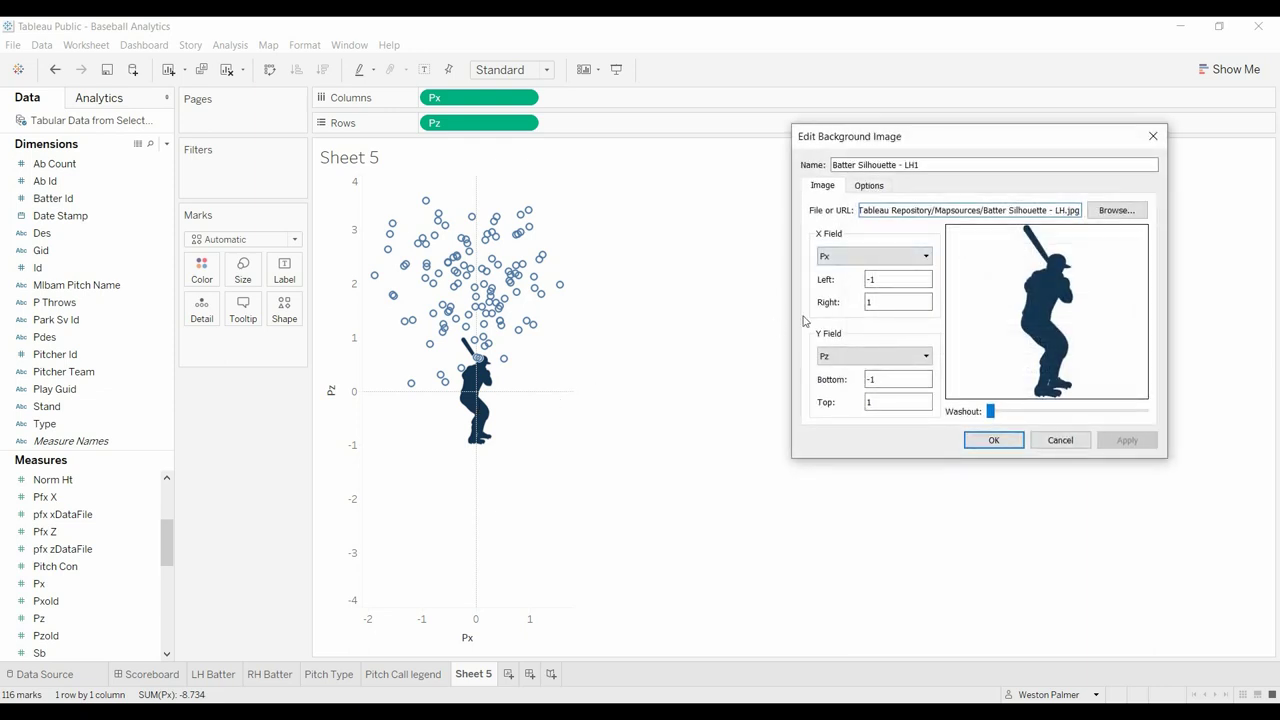
{"action": "double_click", "coordinate": [878, 279]}
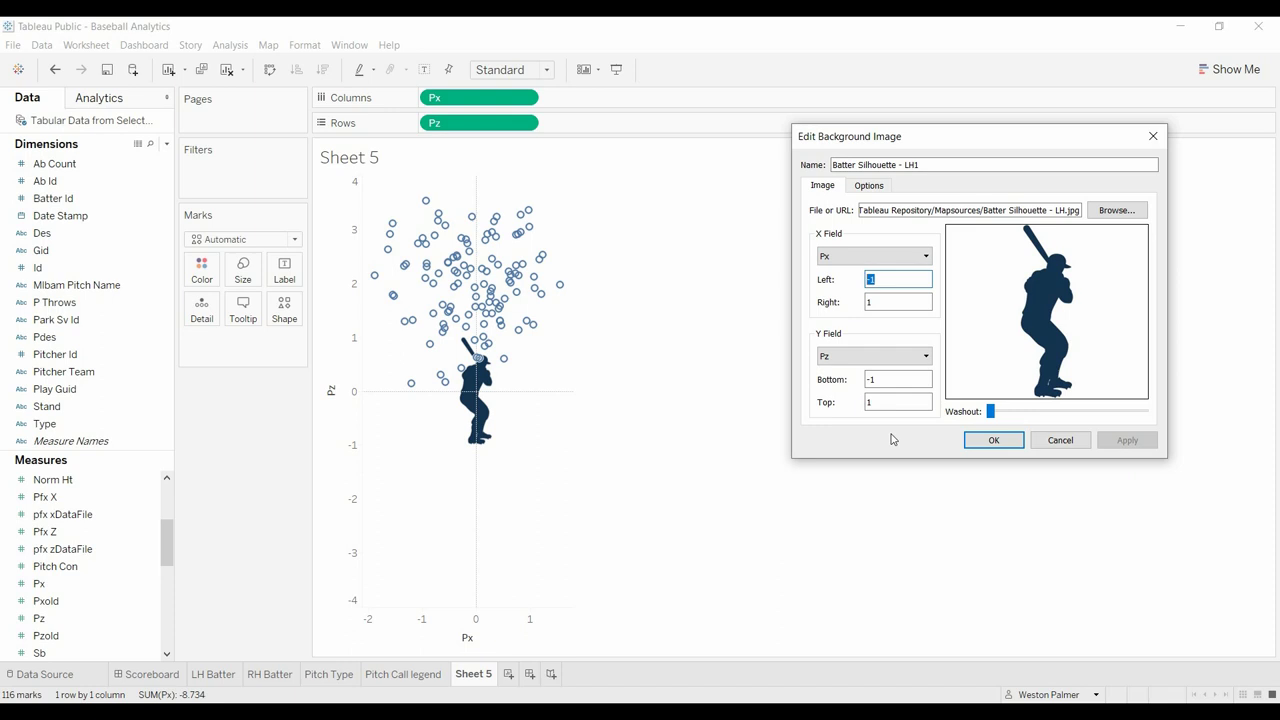
{"action": "type", "text": "-"}
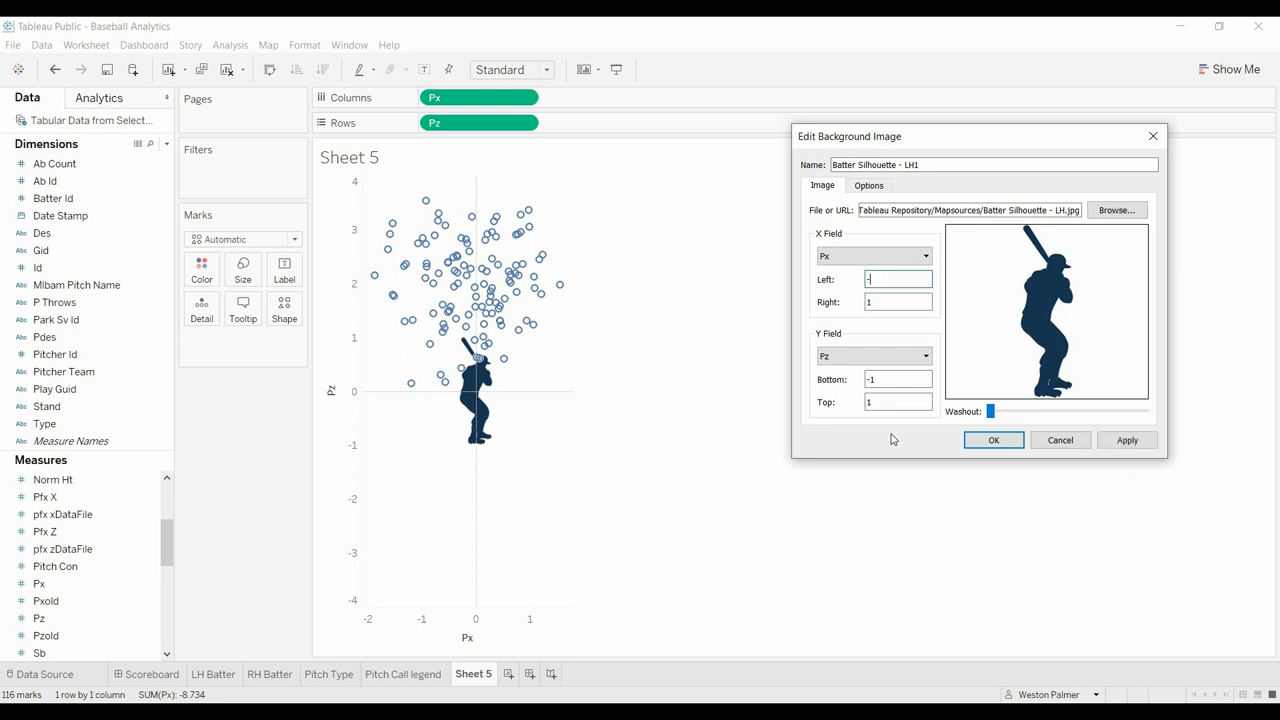
{"action": "double_click", "coordinate": [902, 309]}
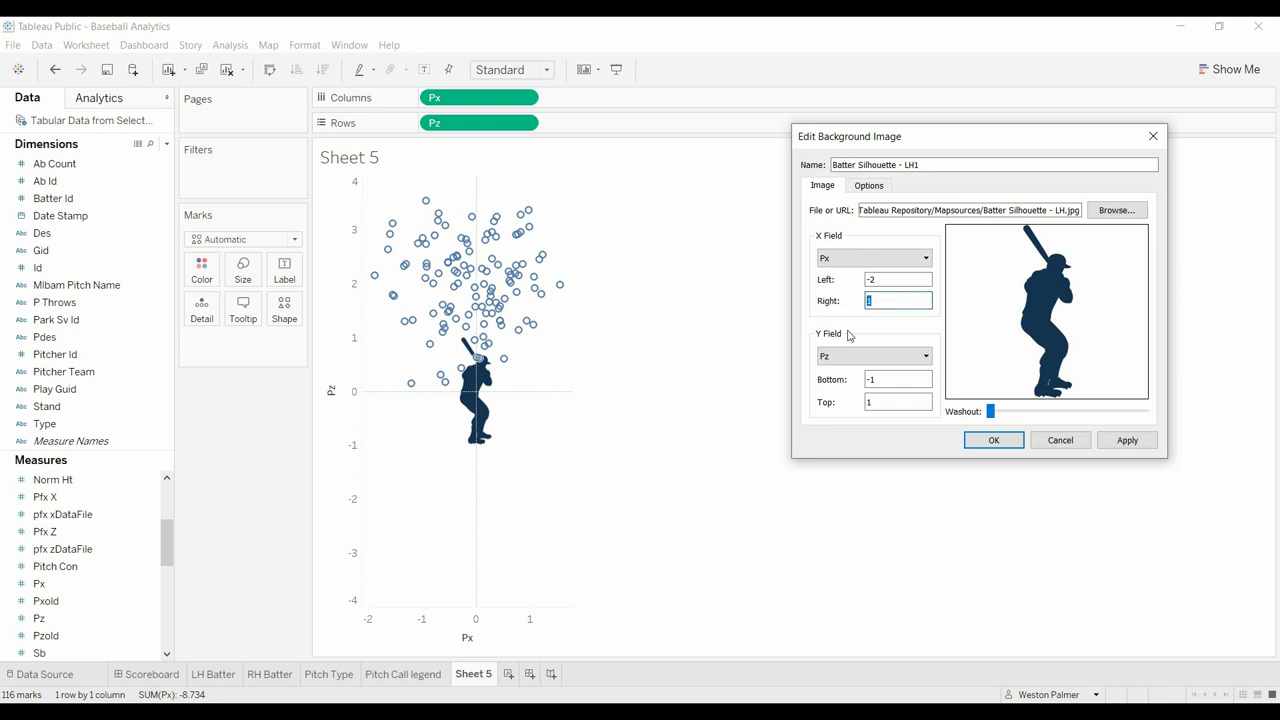
{"action": "type", "text": "2"}
{"action": "double_click", "coordinate": [880, 379]}
{"action": "type", "text": "0"}
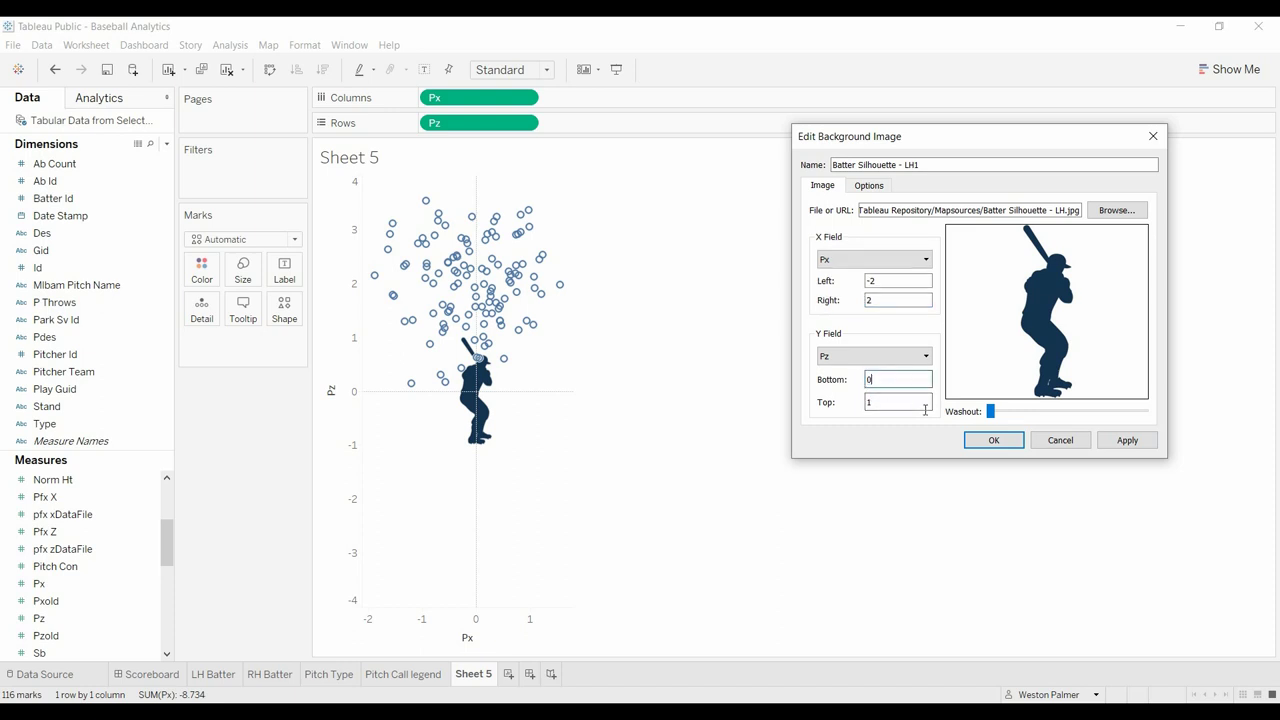
{"action": "double_click", "coordinate": [897, 403]}
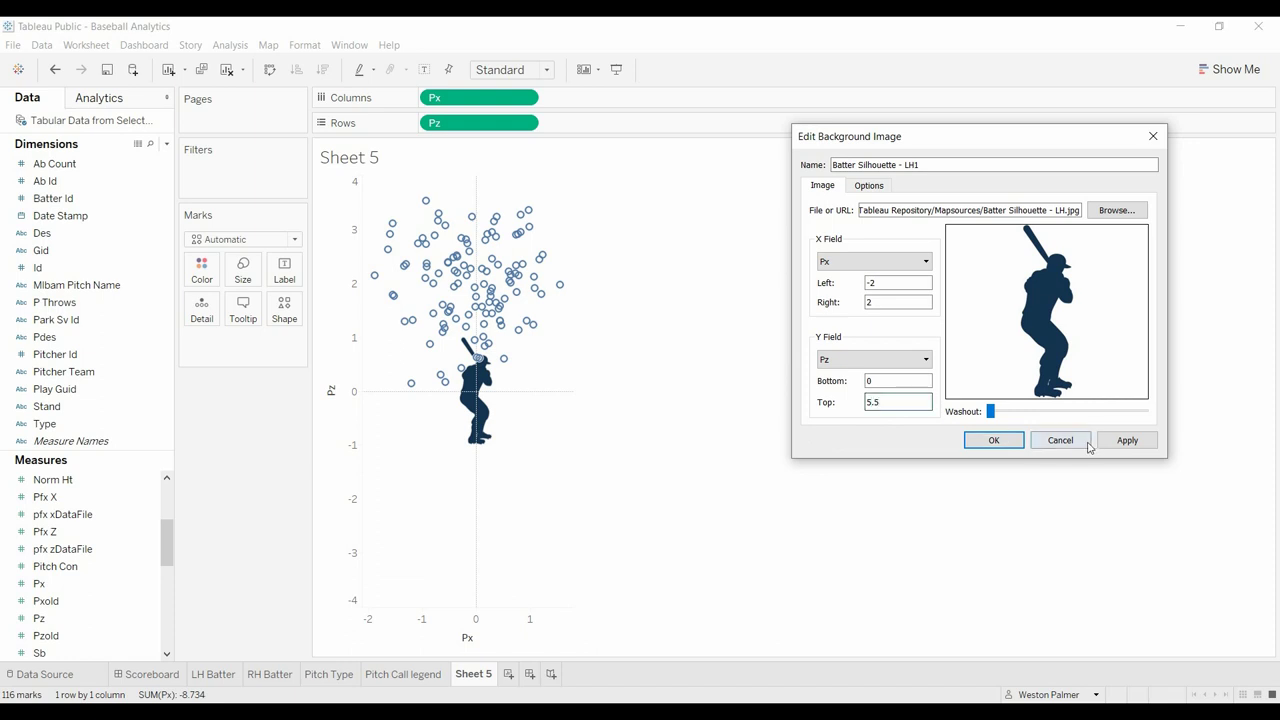
{"action": "left_click", "coordinate": [1128, 441]}
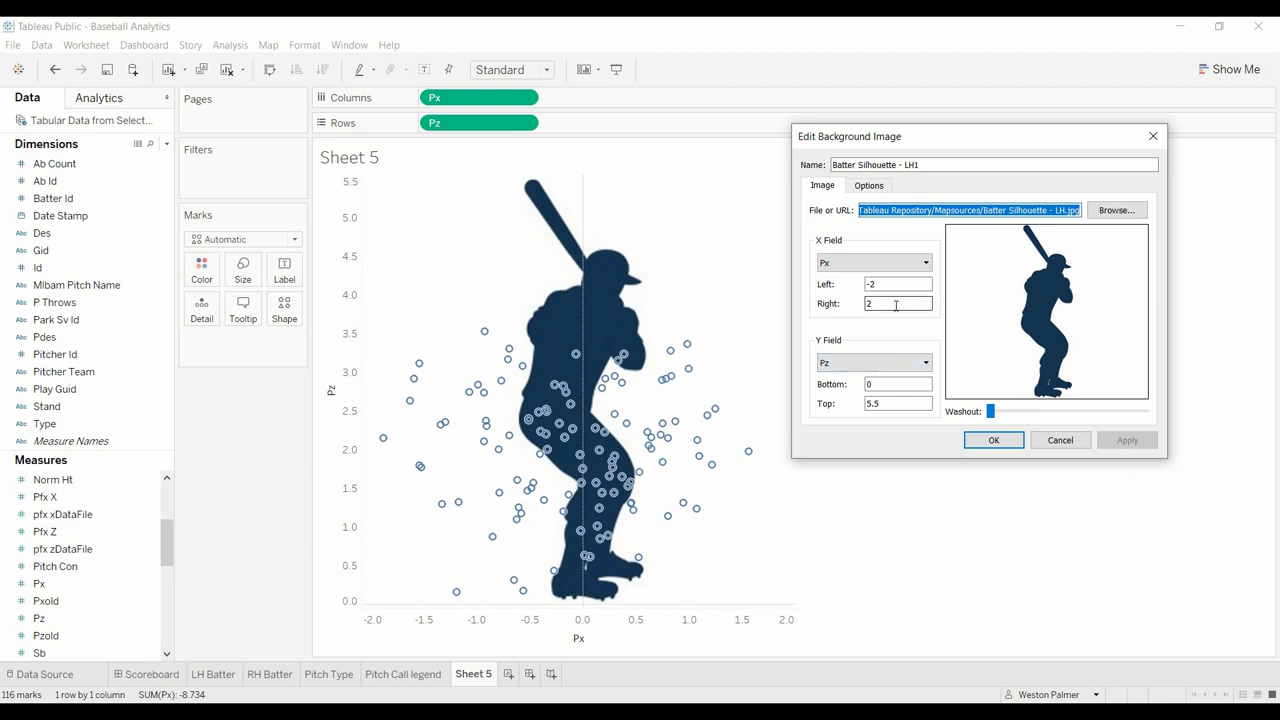
Change the silhouette extents to Left -8, Right 2, Bottom -0.3, Top 5.7.
{"action": "left_click", "coordinate": [873, 286]}
{"action": "double_click", "coordinate": [873, 286]}
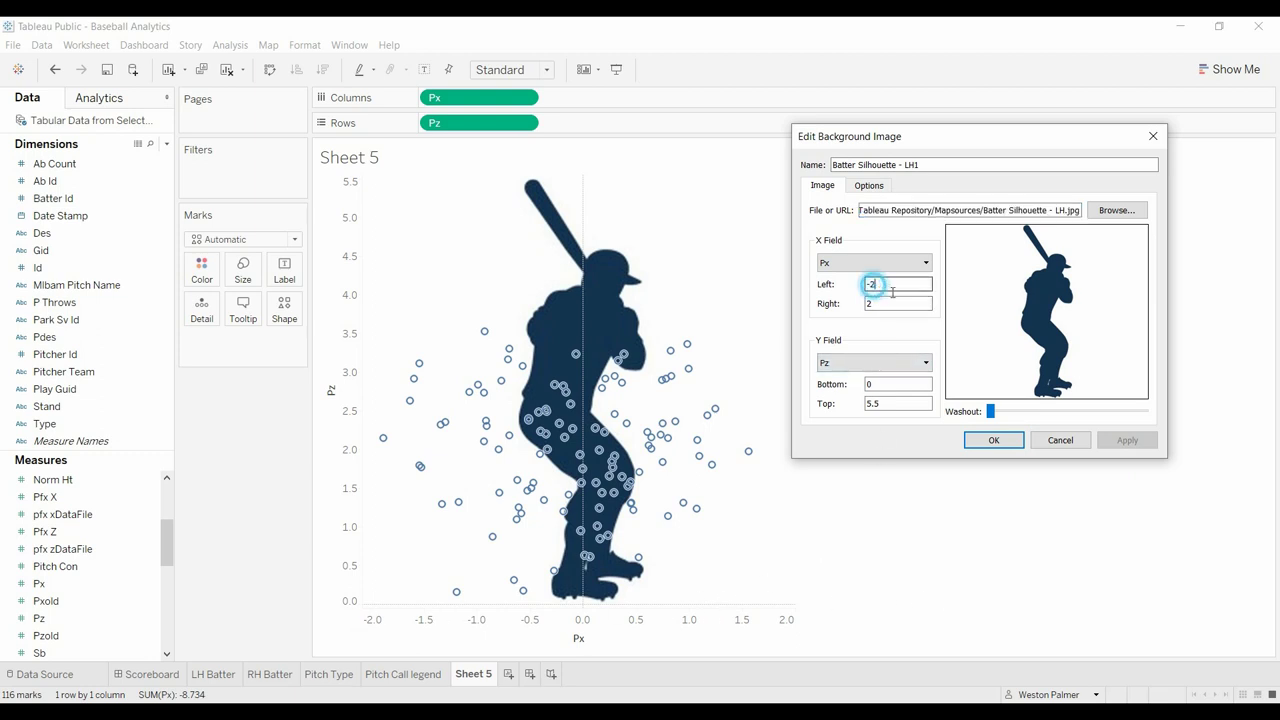
{"action": "type", "text": "8"}
{"action": "left_click", "coordinate": [895, 303]}
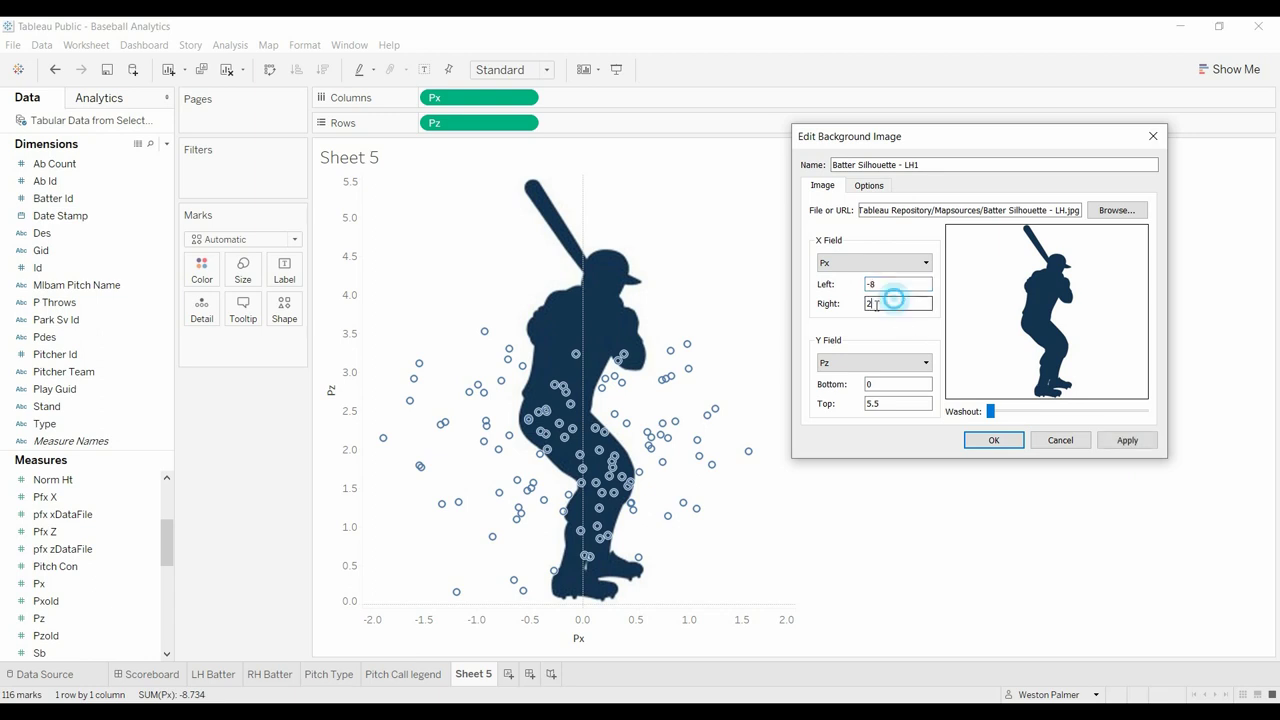
{"action": "double_click", "coordinate": [893, 384]}
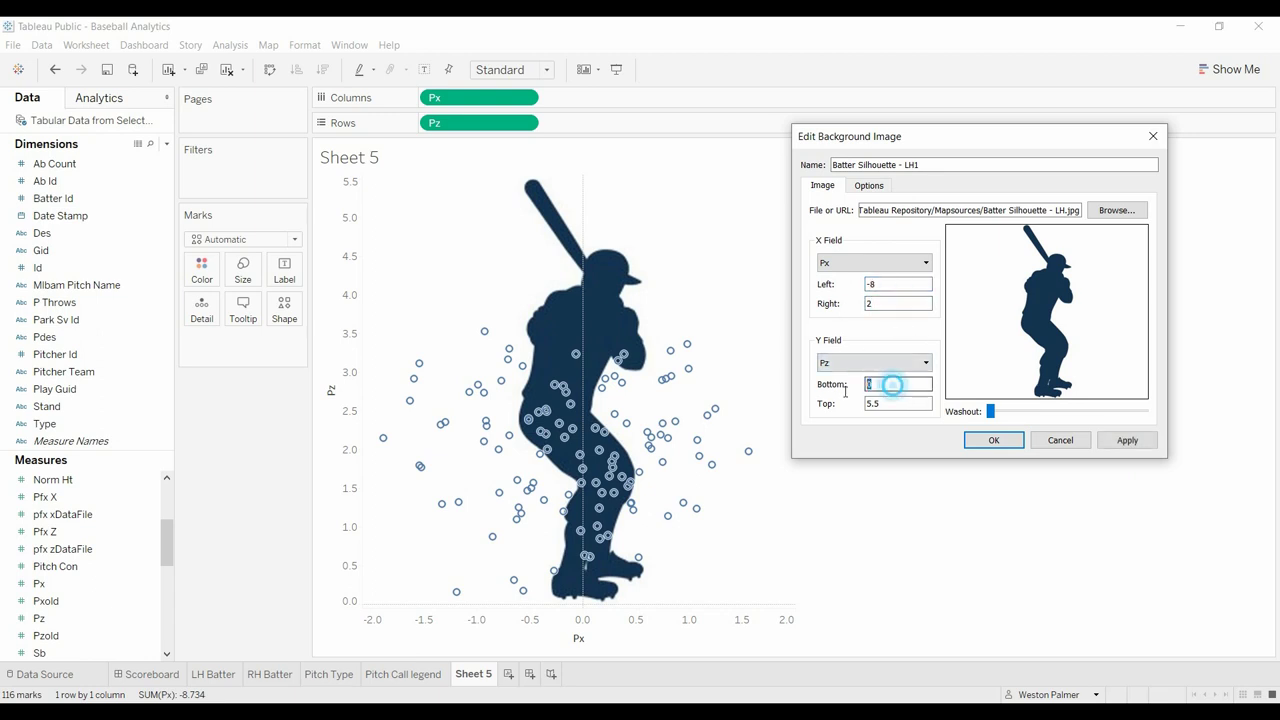
{"action": "type", "text": ".3"}
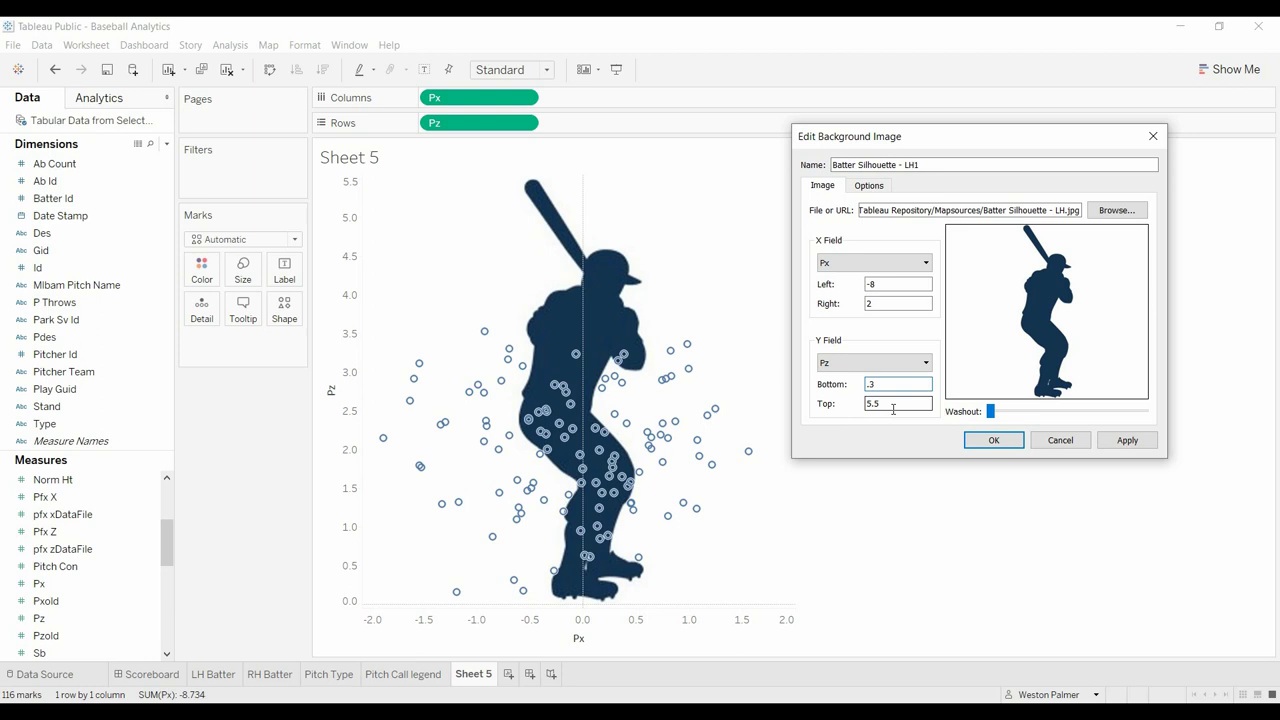
{"action": "double_click", "coordinate": [880, 404]}
{"action": "type", "text": "5"}
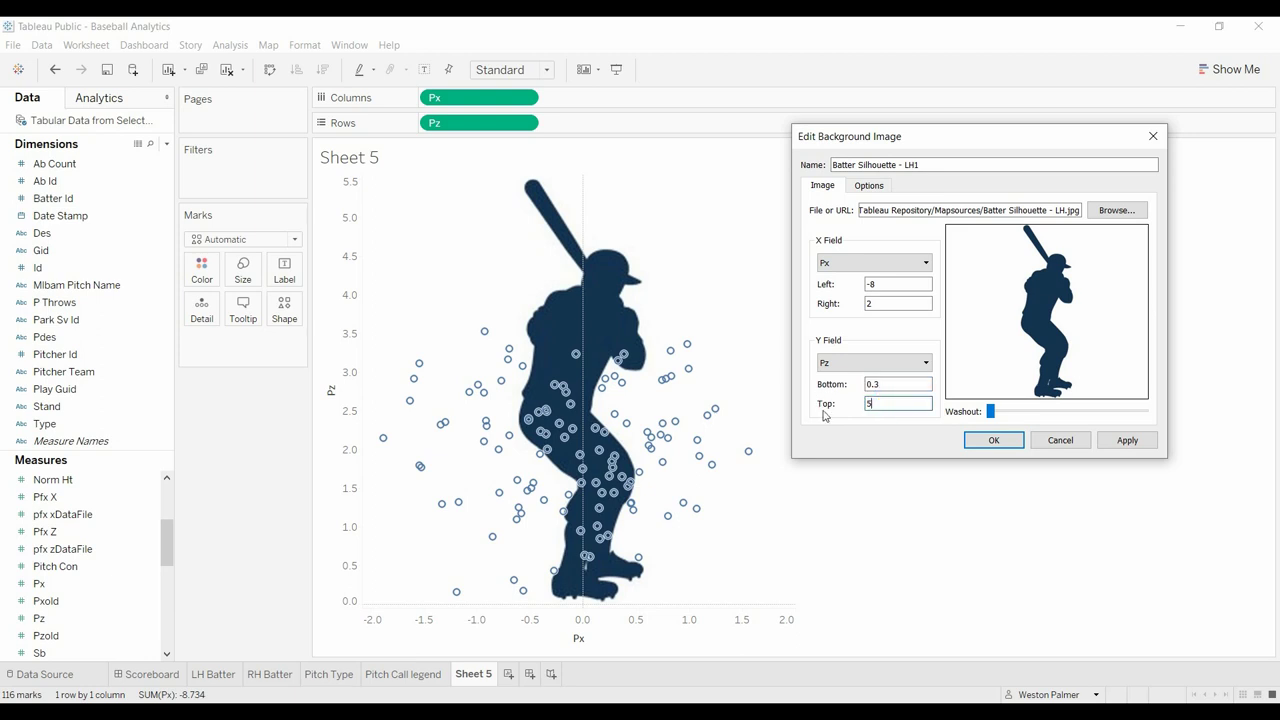
{"action": "type", "text": ".7"}
{"action": "double_click", "coordinate": [887, 384]}
{"action": "type", "text": "-0.3"}
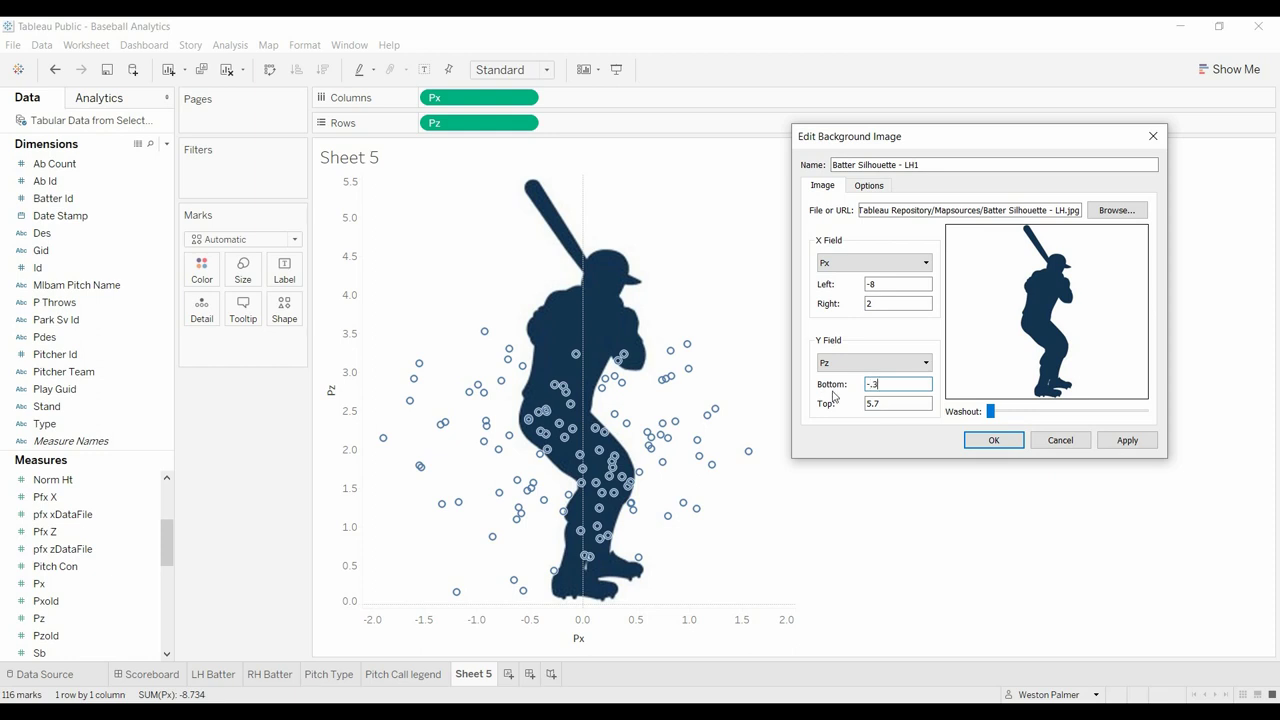
Apply the revised silhouette position and confirm the edited image settings.
{"action": "left_click", "coordinate": [1120, 440]}
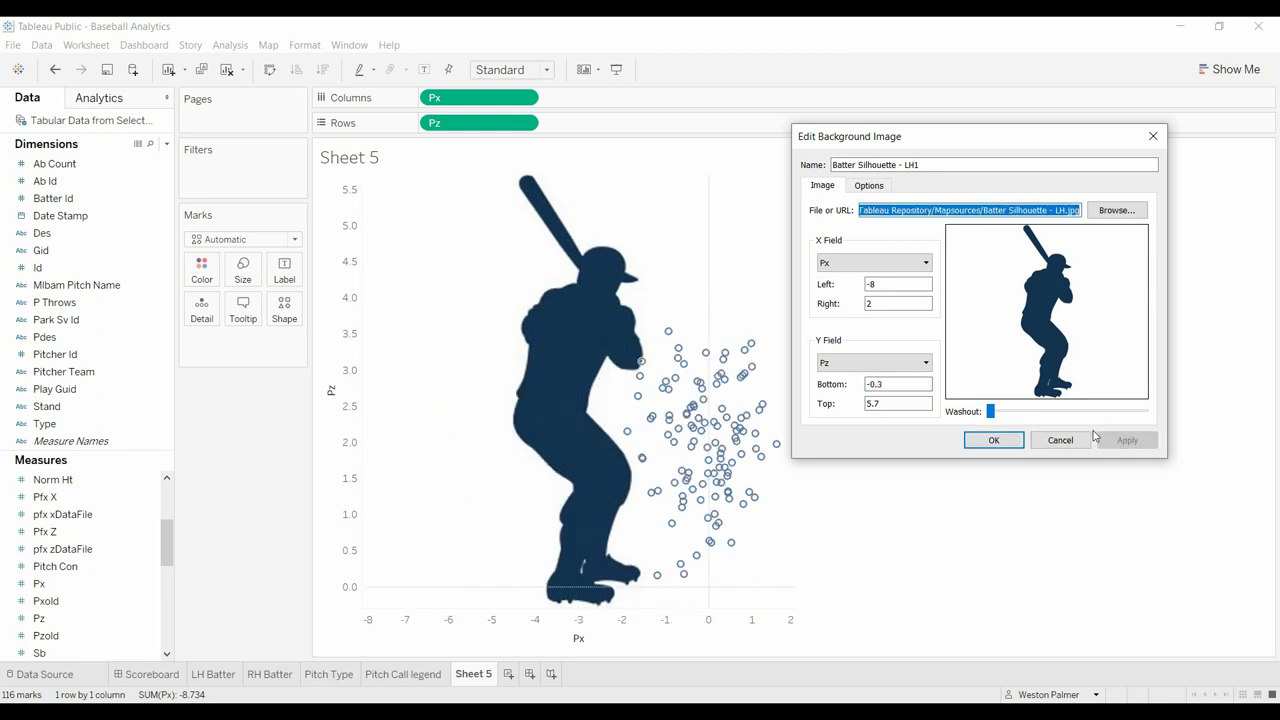
{"action": "left_click_drag", "start_coordinate": [963, 147], "coordinate": [1062, 155]}
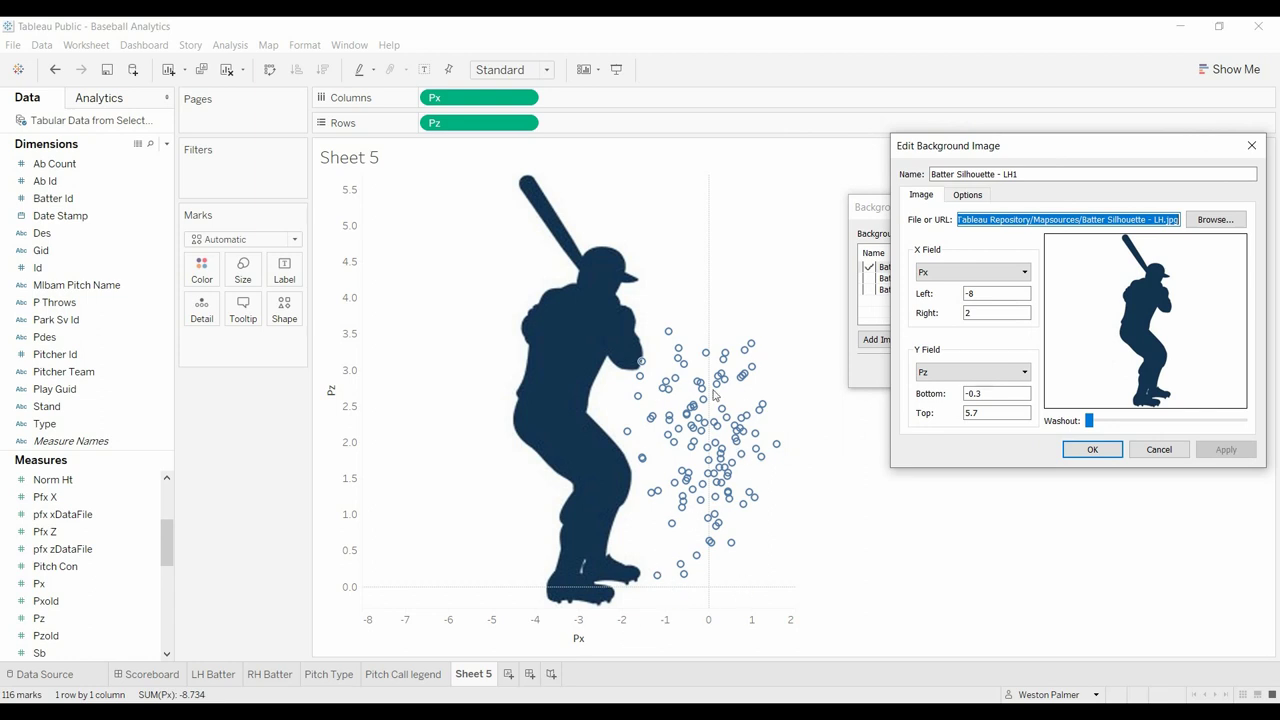
{"action": "left_click", "coordinate": [1094, 450]}
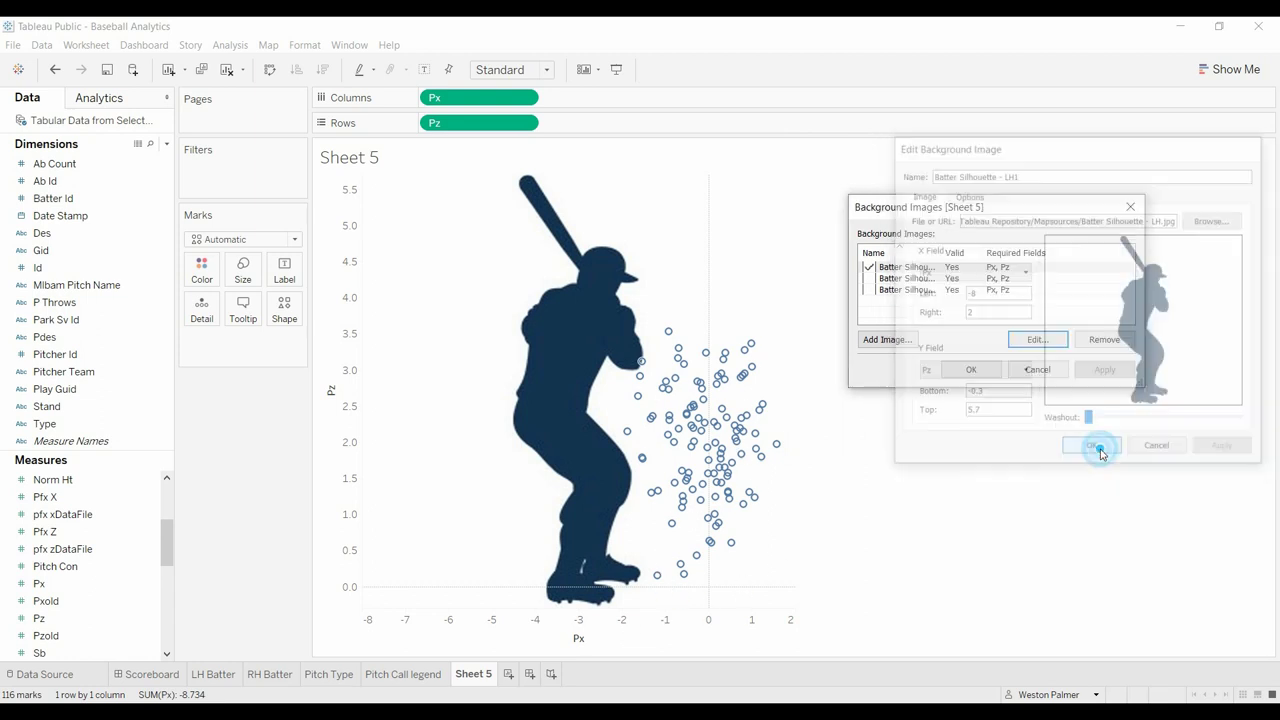
Give the Px axis a fixed range from -5 to 2.
{"action": "left_click", "coordinate": [972, 369]}
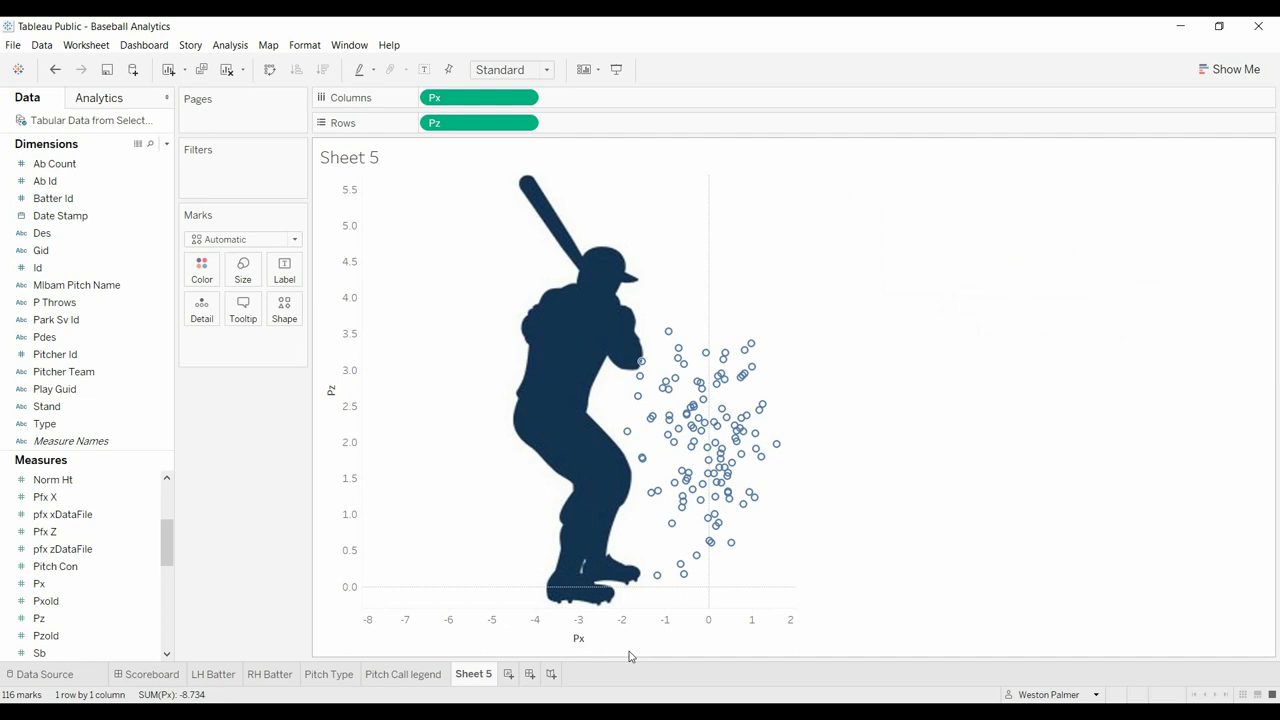
{"action": "right_click", "coordinate": [573, 627]}
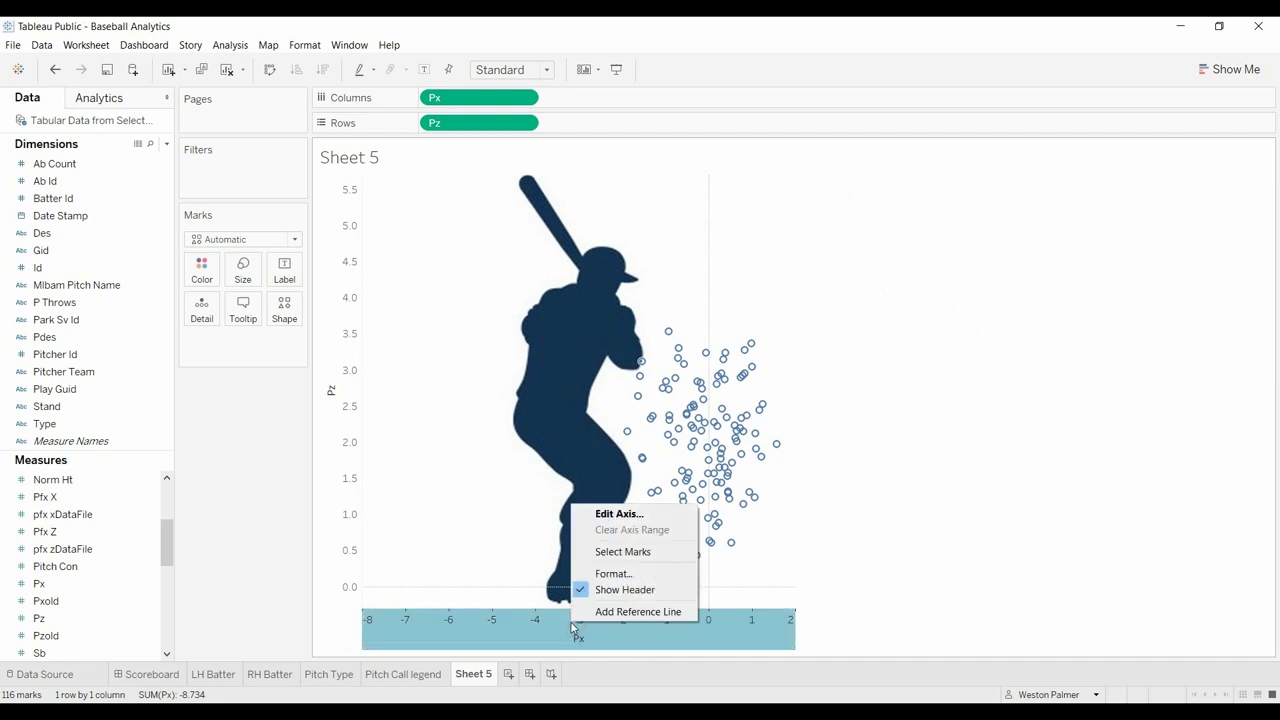
{"action": "left_click", "coordinate": [615, 514]}
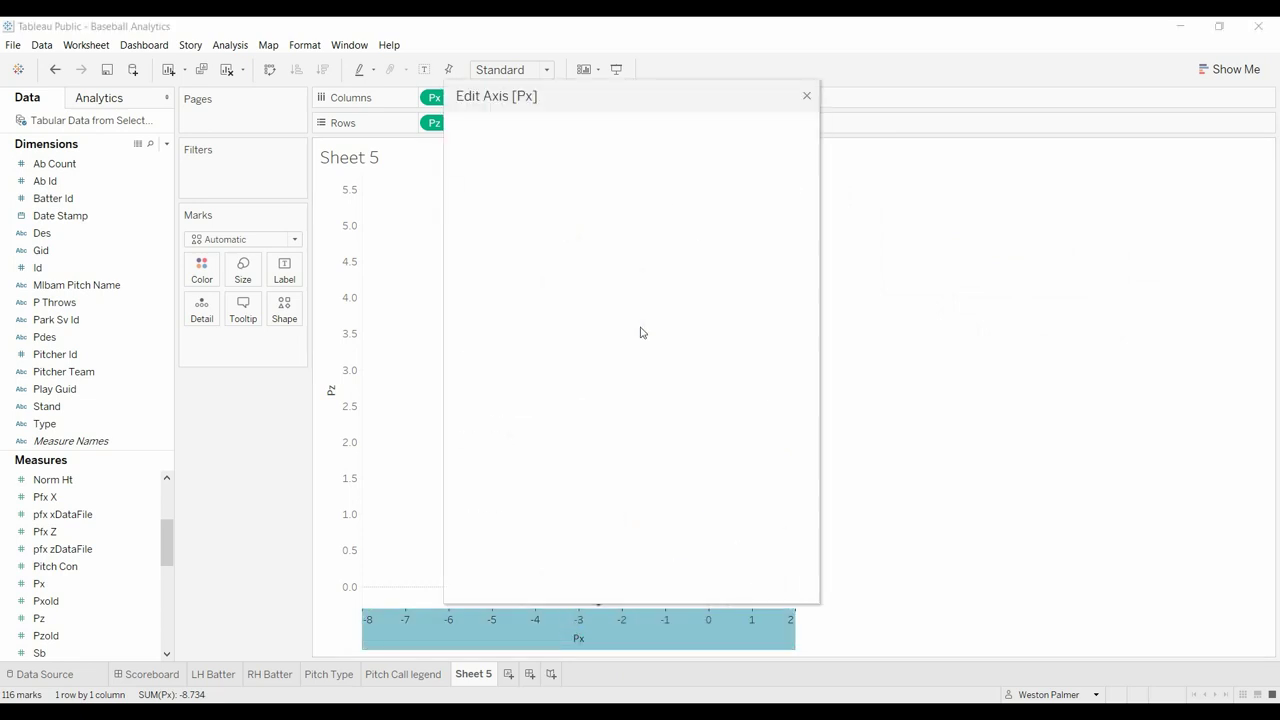
{"action": "left_click_drag", "start_coordinate": [640, 88], "coordinate": [1121, 170]}
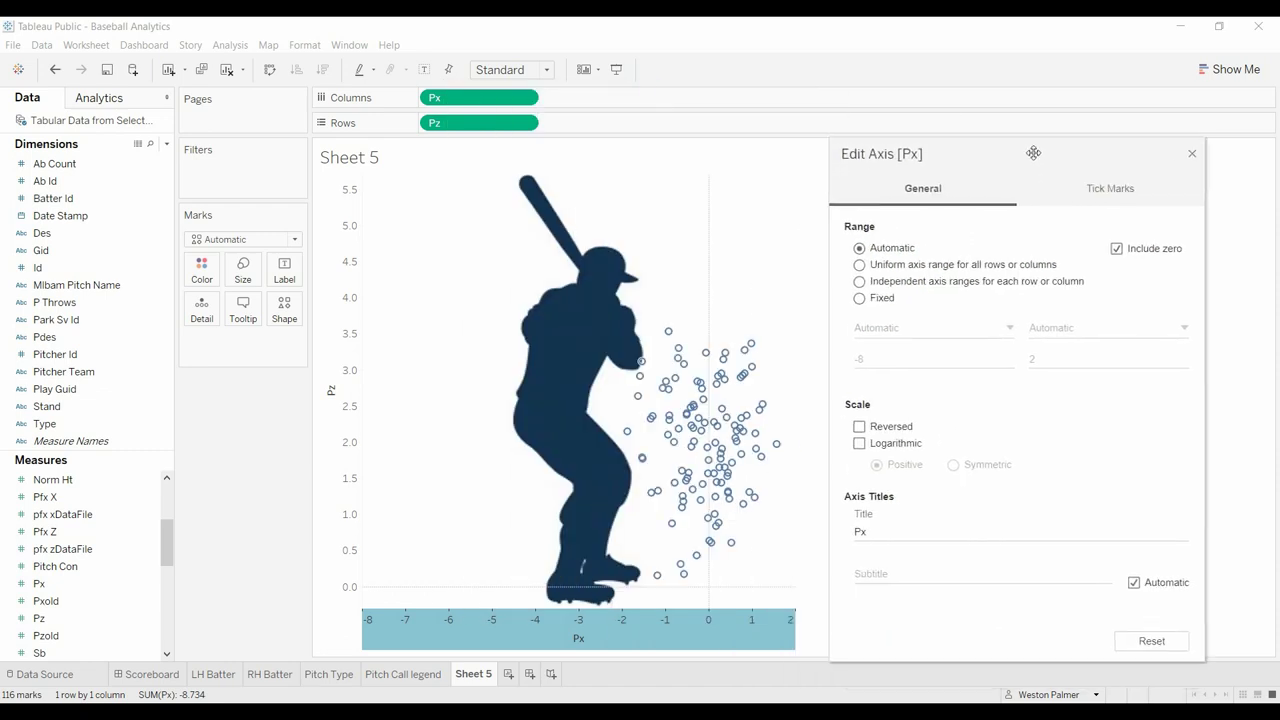
{"action": "left_click", "coordinate": [861, 293]}
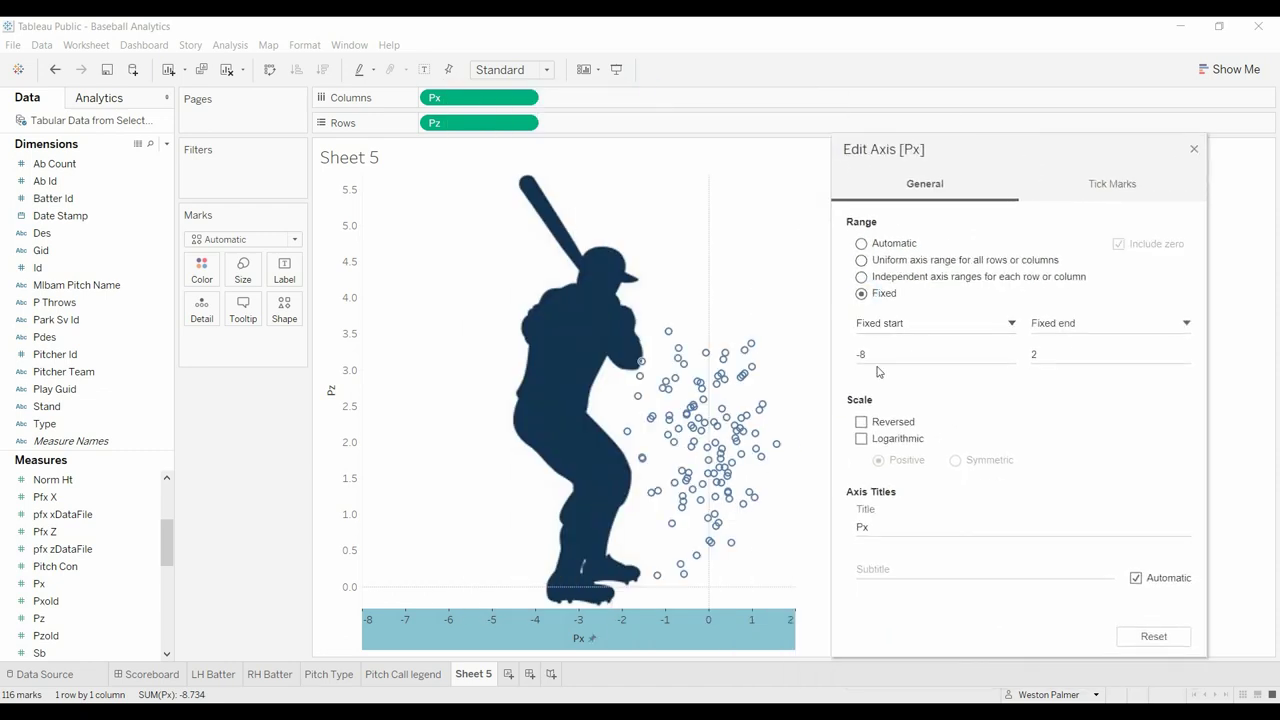
{"action": "double_click", "coordinate": [871, 354]}
{"action": "double_click", "coordinate": [905, 356]}
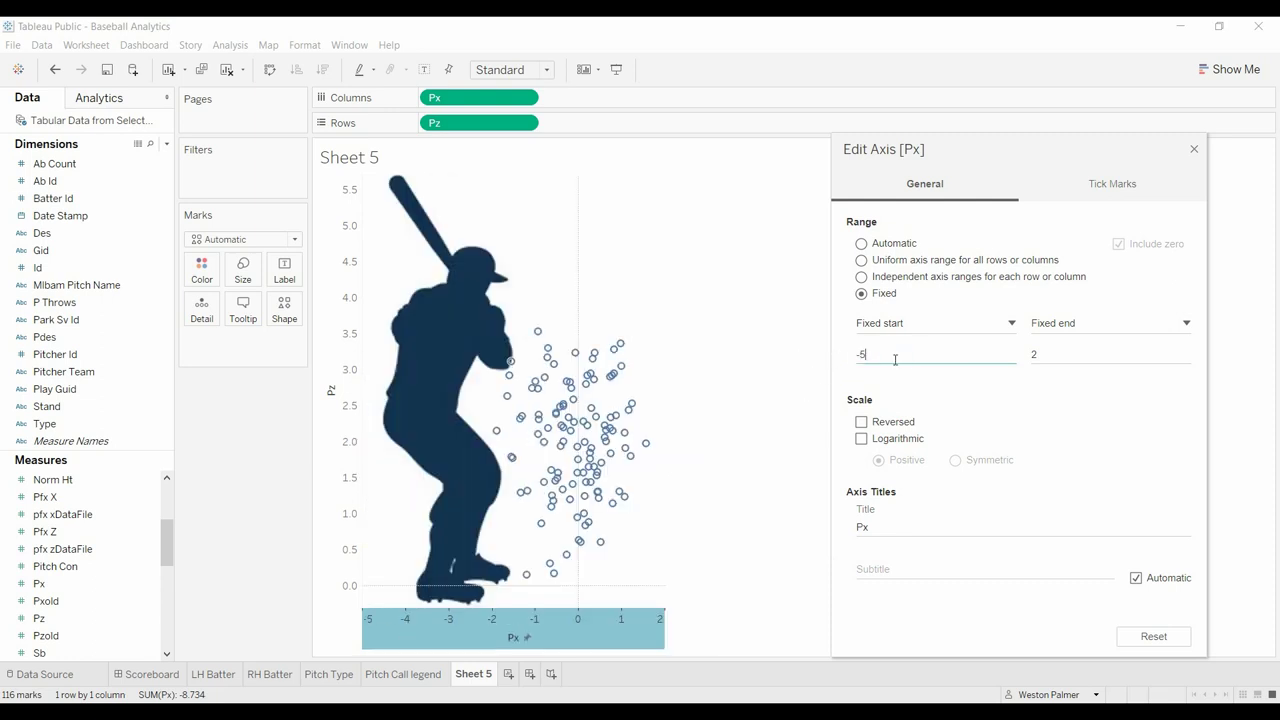
{"action": "left_click", "coordinate": [1193, 148]}
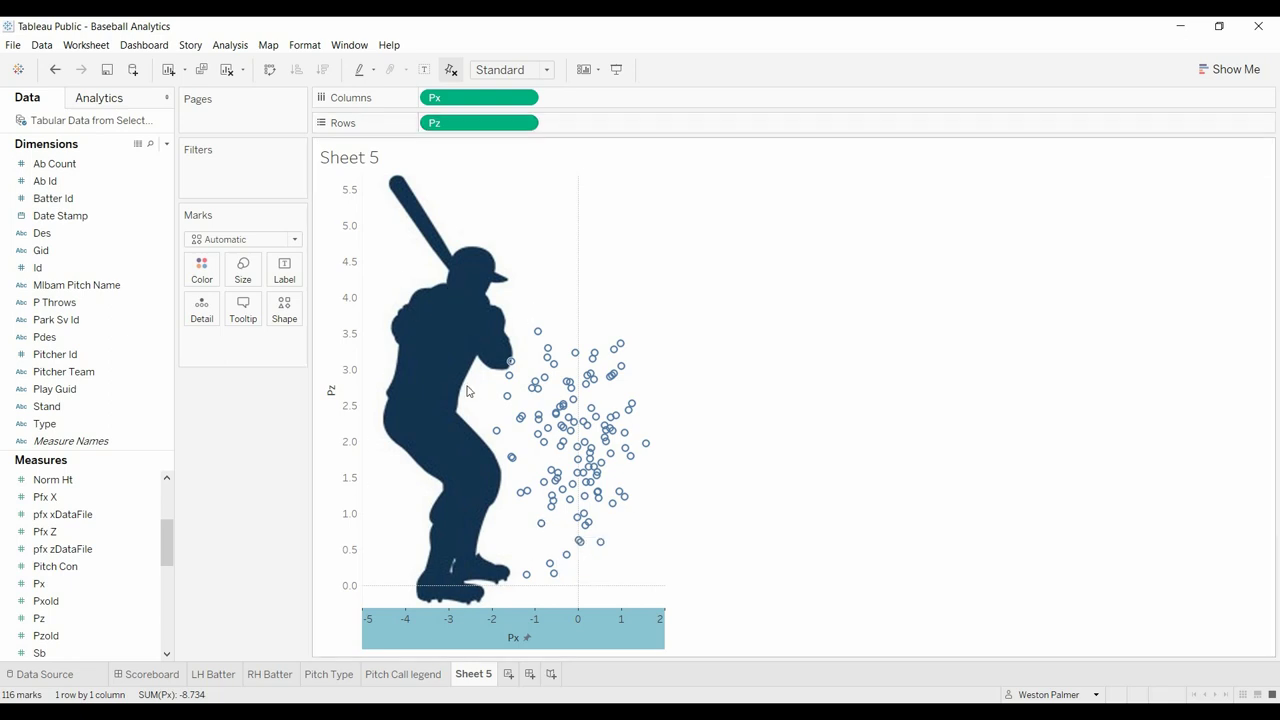
{"action": "left_click", "coordinate": [268, 45]}
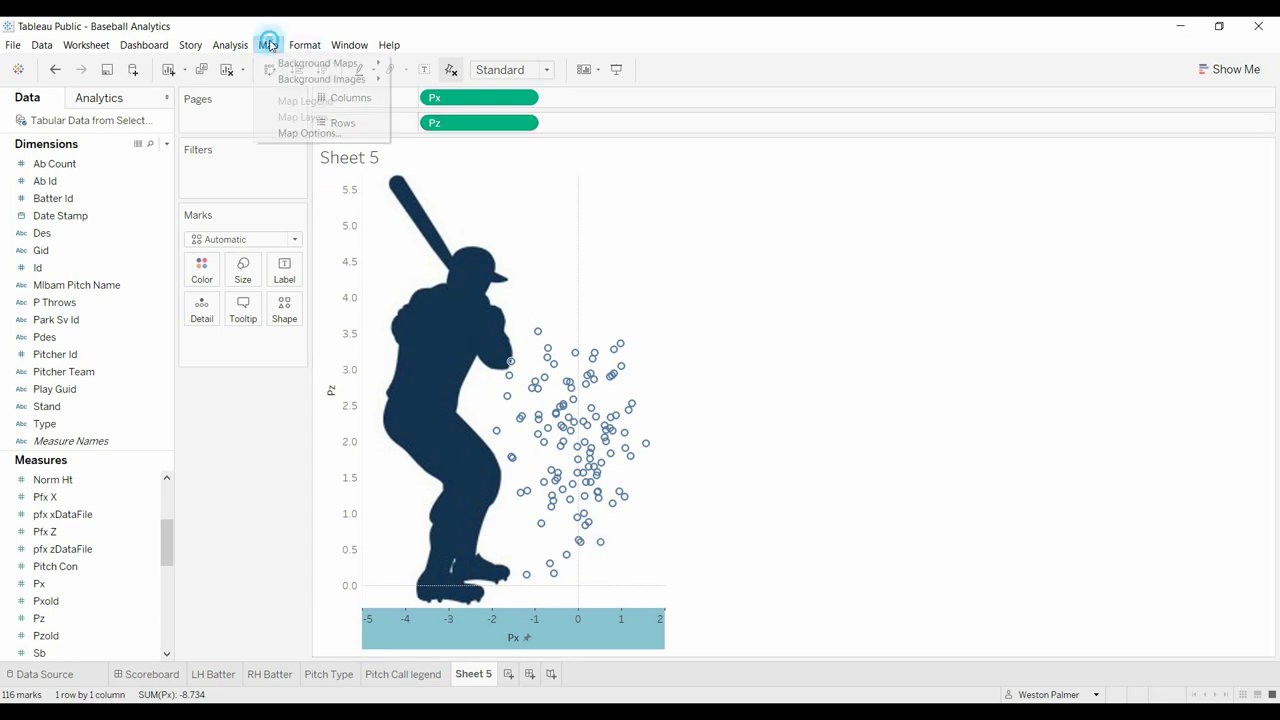
{"action": "mouse_move", "coordinate": [291, 70]}
{"action": "mouse_move", "coordinate": [364, 79]}
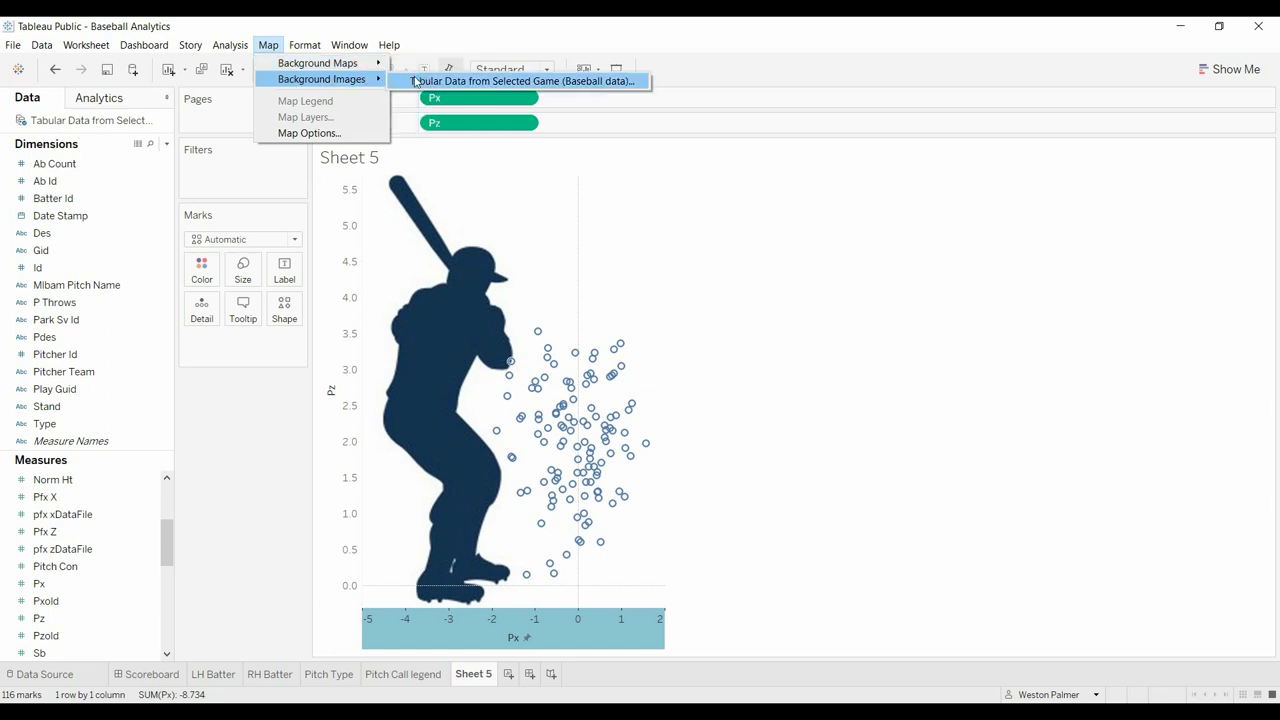
{"action": "left_click", "coordinate": [430, 80]}
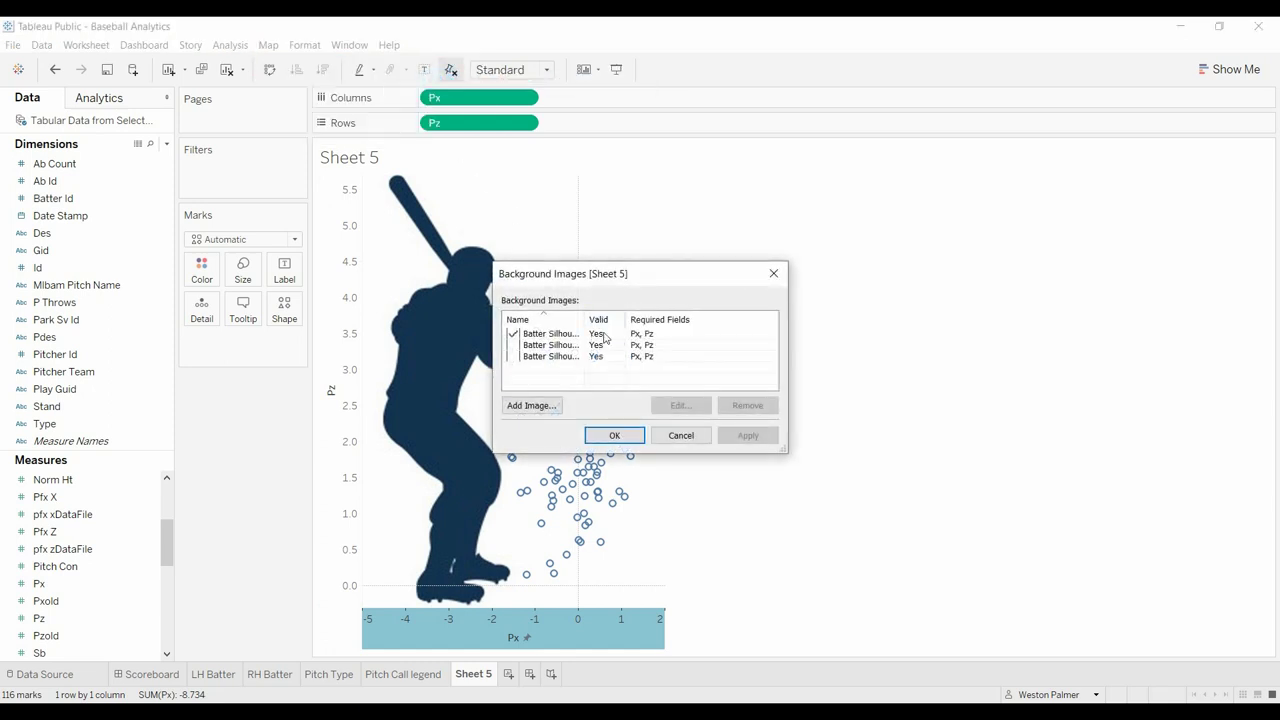
{"action": "left_click", "coordinate": [598, 334]}
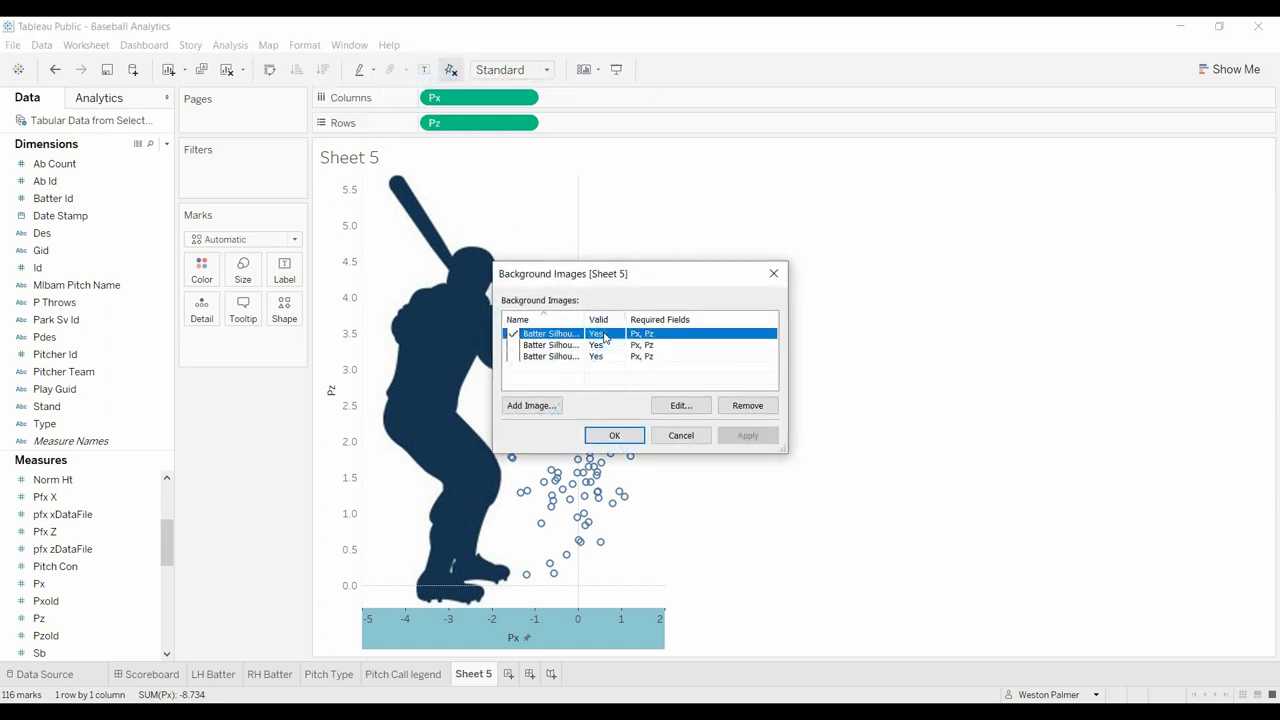
{"action": "left_click", "coordinate": [681, 406]}
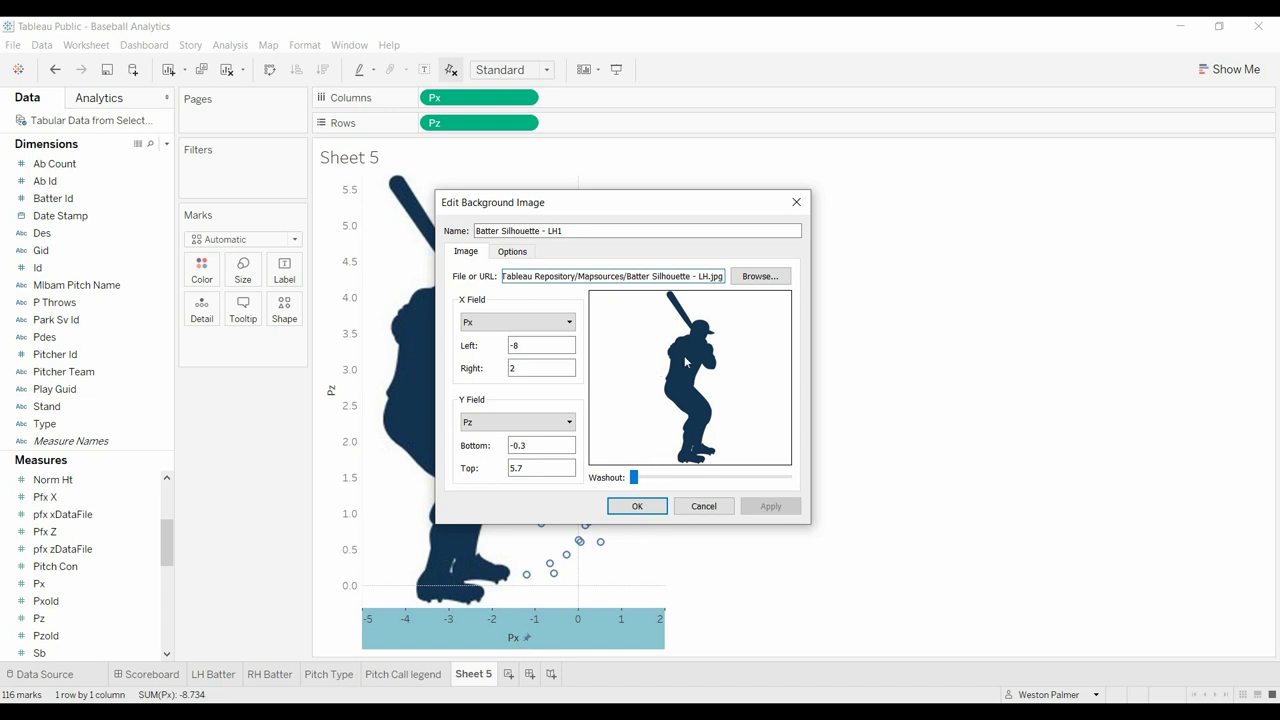
{"action": "left_click", "coordinate": [701, 506]}
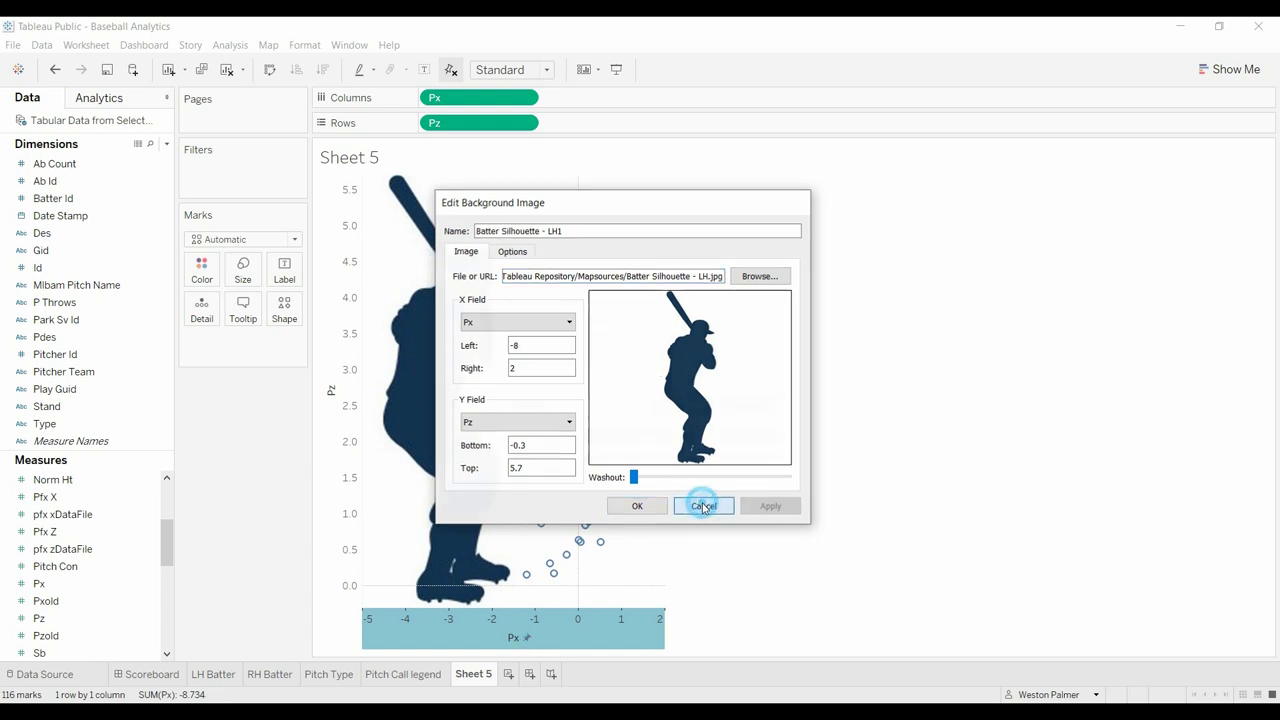
{"action": "left_click", "coordinate": [616, 436]}
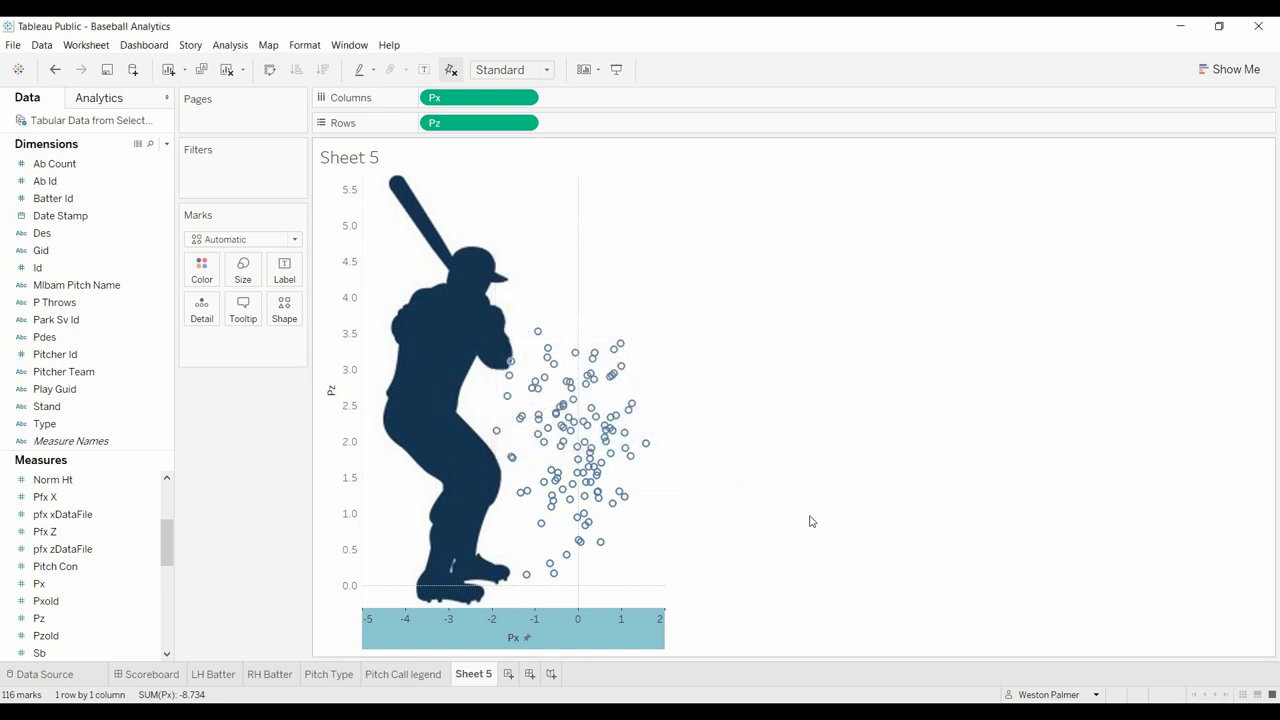